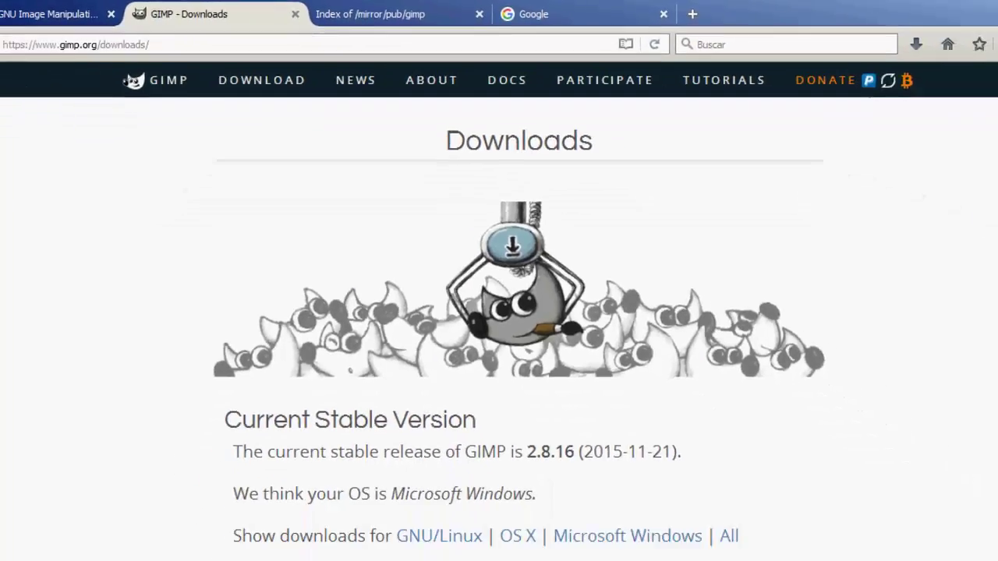
- Scroll the gimp.org Downloads page to Older Downloads, then switch to the GIMP mirror index tab
drag(992, 88, 992, 137)
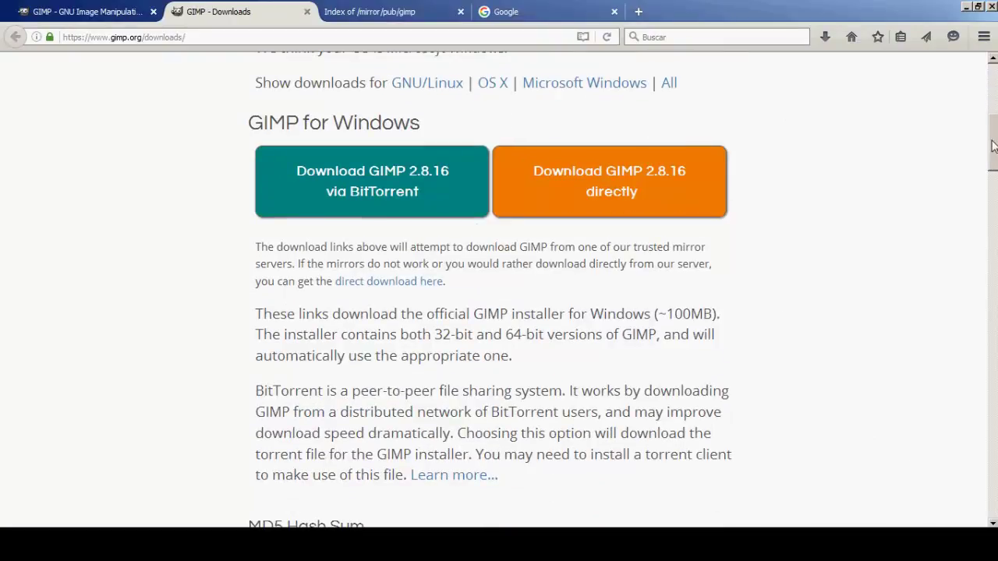
scroll(992, 145, down, 2)
scroll(992, 145, down, 2)
scroll(992, 146, down, 2)
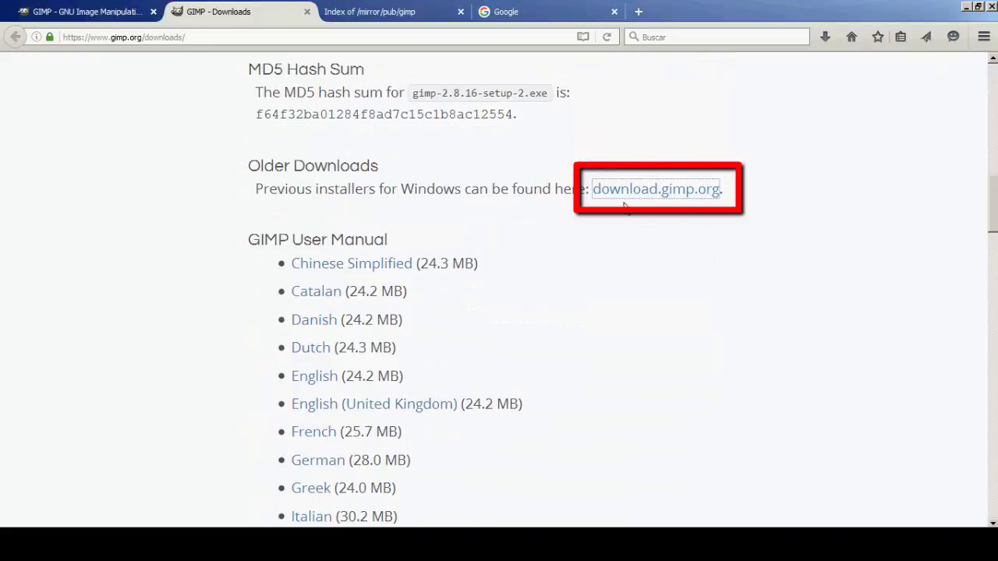
click(432, 11)
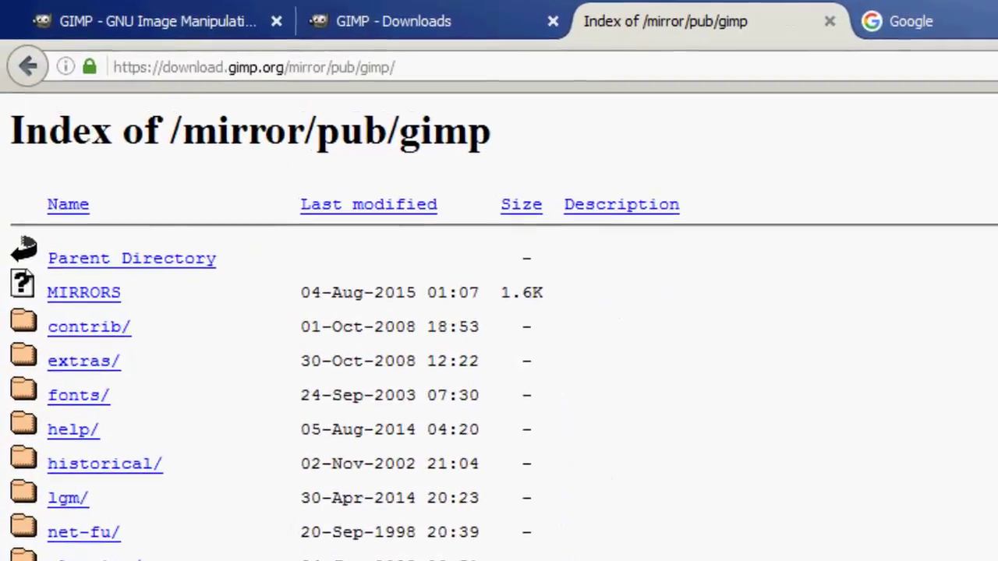
- Scroll the /mirror/pub/gimp index to the v2.x folders, then bring up the Google tab
scroll(499, 312, down, 5)
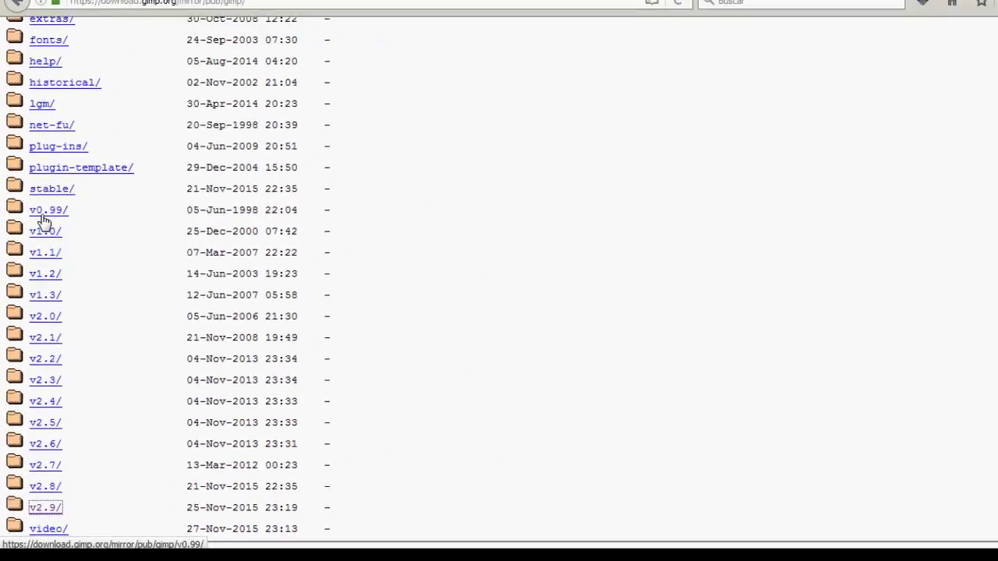
click(536, 29)
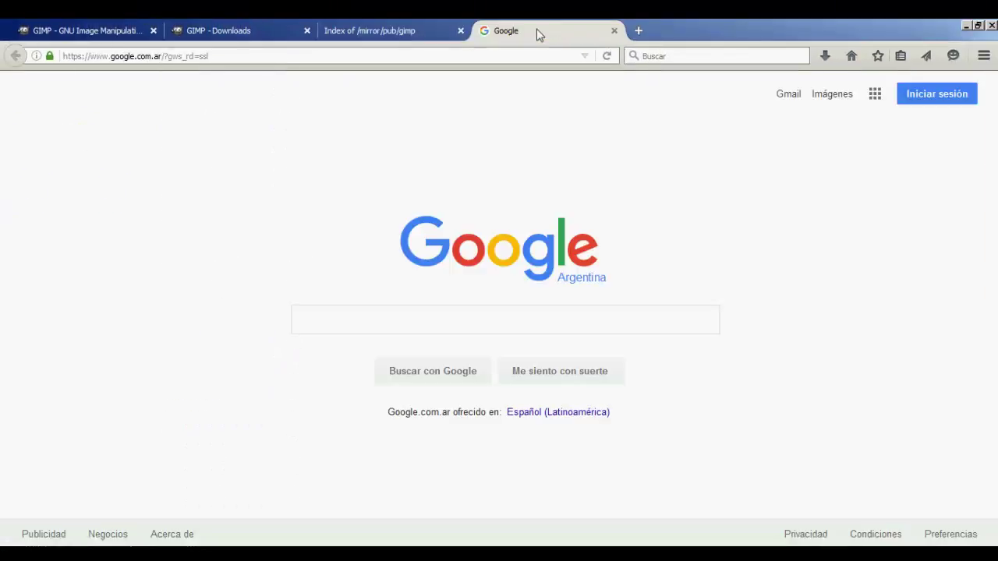
- Run a Google Images search for 'paisajes argentina'
click(821, 97)
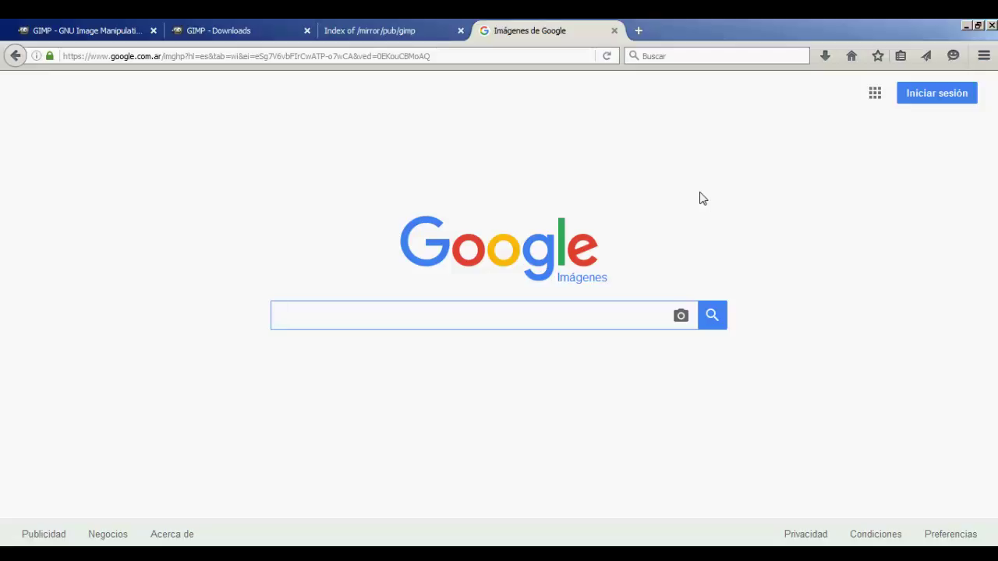
text(paisa)
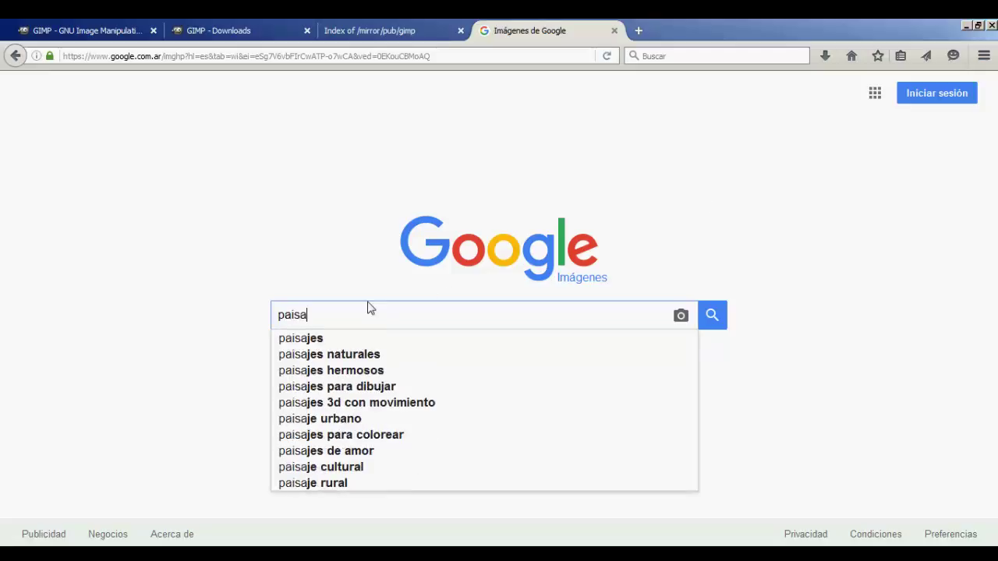
click(299, 343)
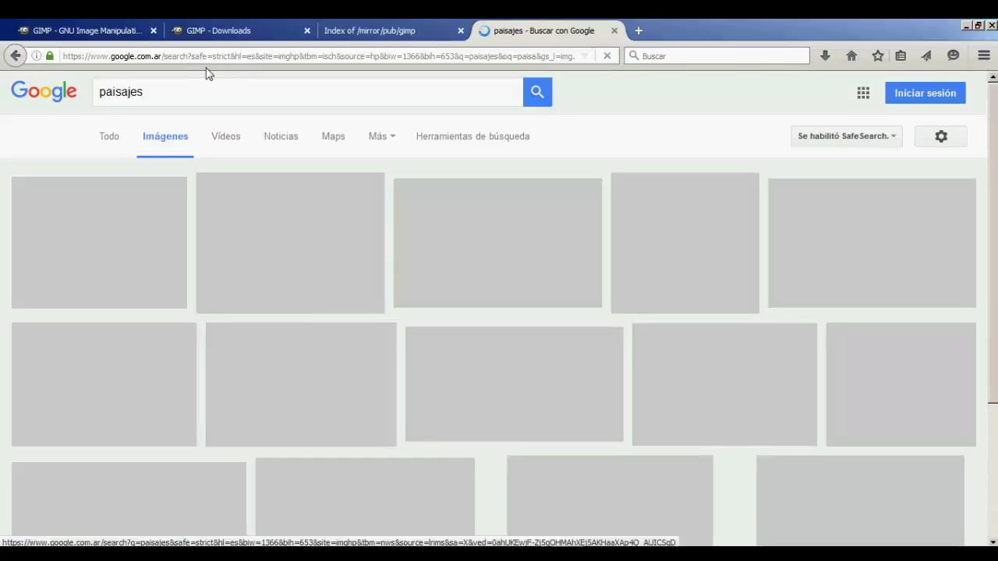
text(ar)
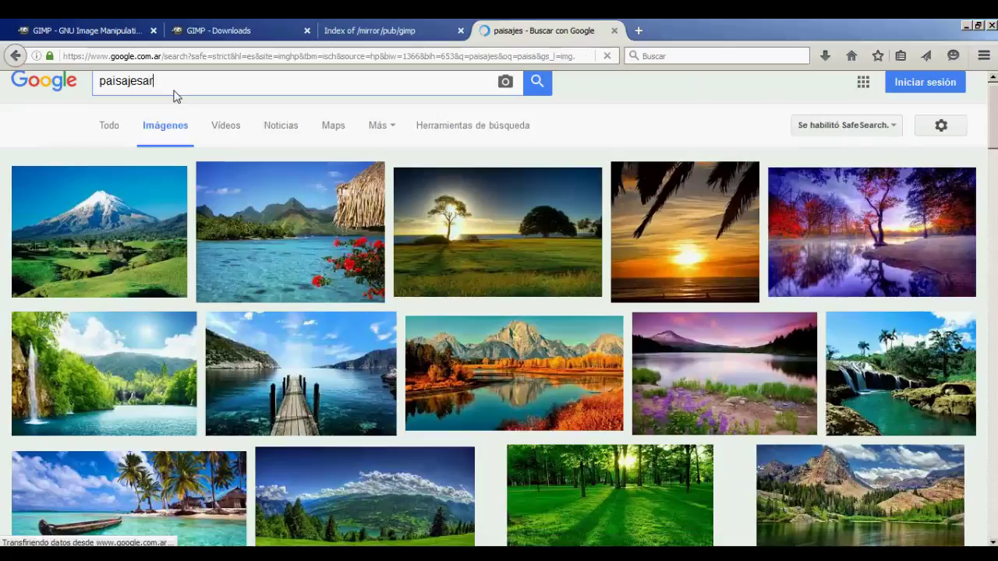
text(g)
key(BackSpace)
key(BackSpace)
key(BackSpace)
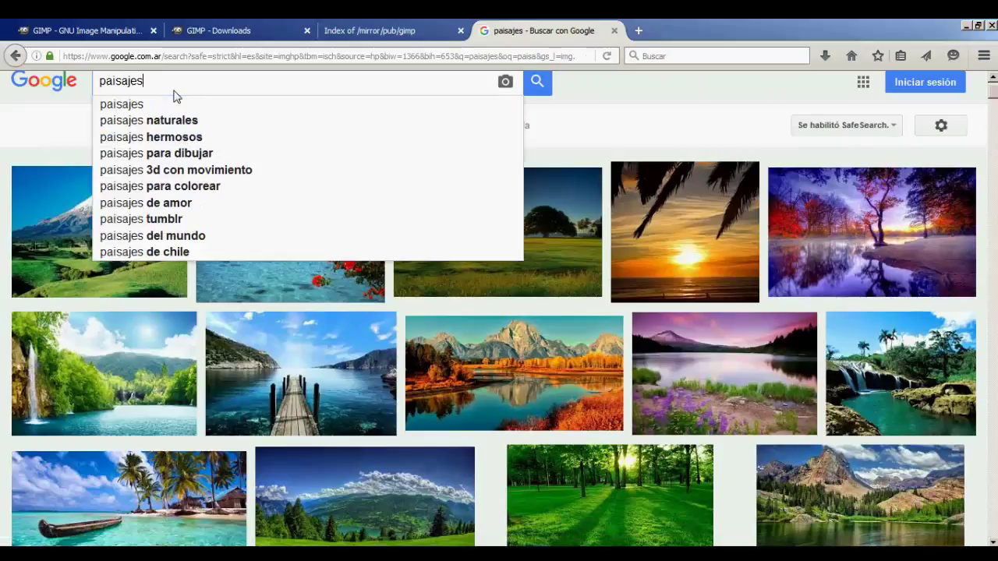
text( arg)
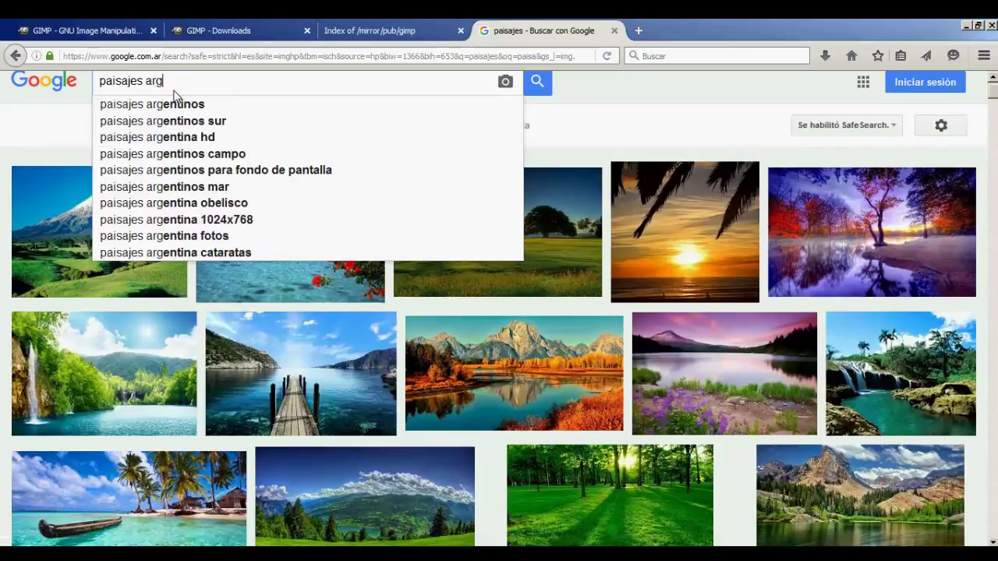
key(Escape)
text(entina)
key(Return)
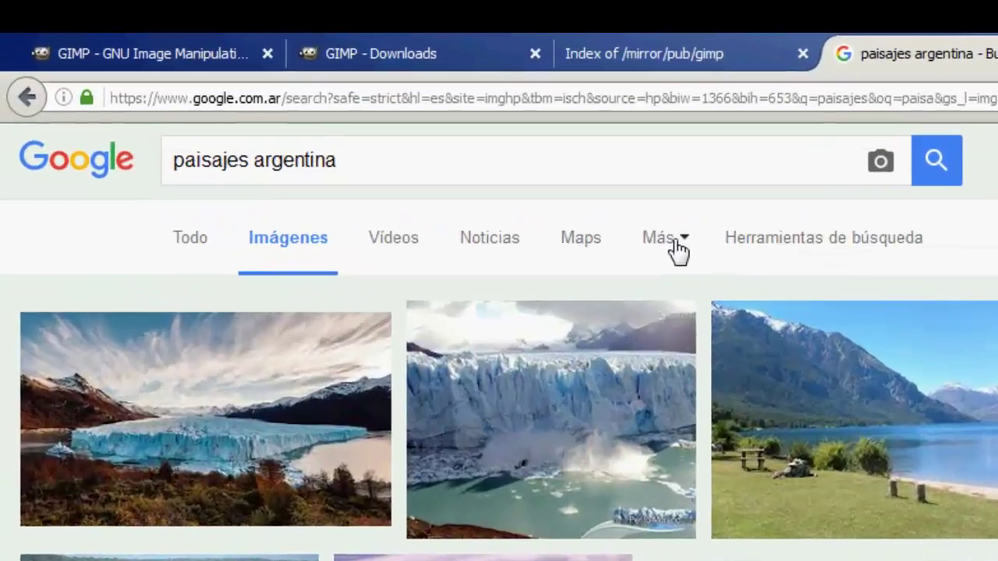
- Filter the image results to Grande size and 'Etiquetadas para reutilización' usage rights
click(387, 141)
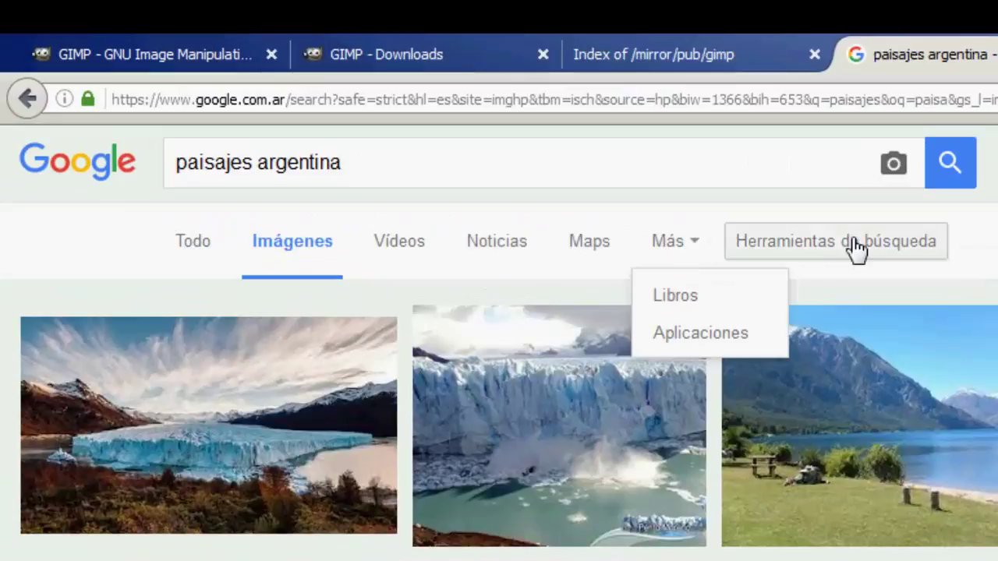
click(804, 248)
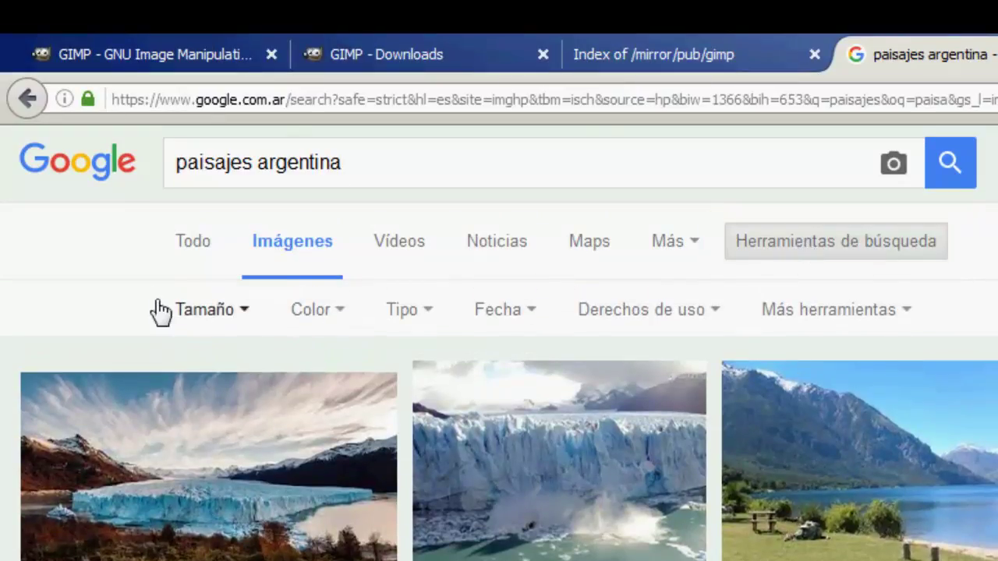
click(244, 316)
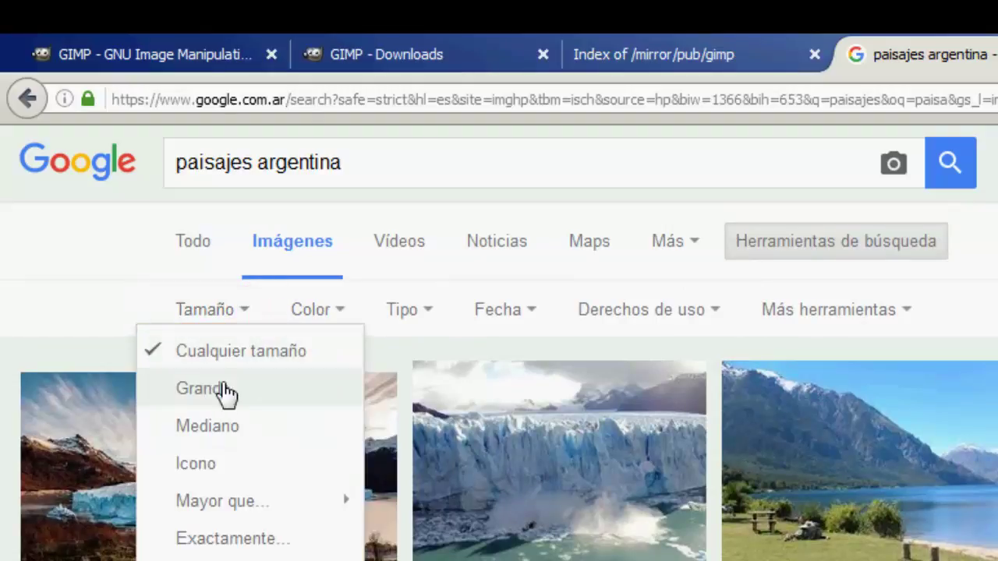
click(201, 394)
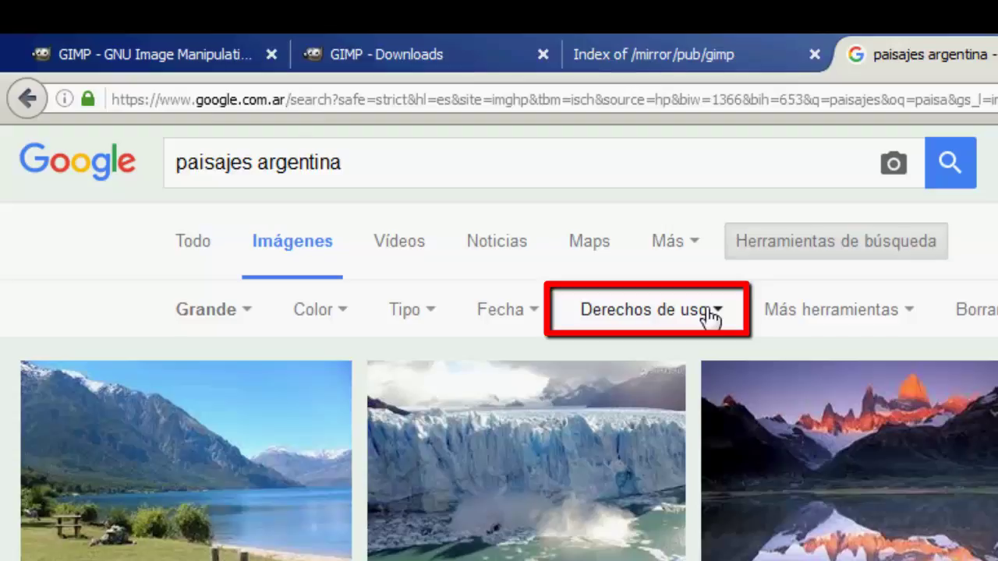
click(711, 312)
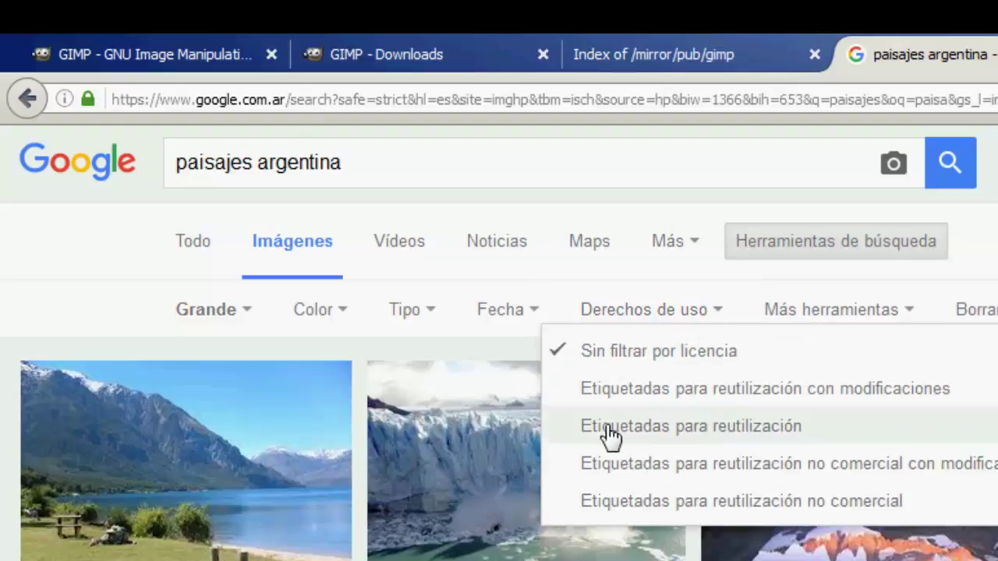
click(760, 429)
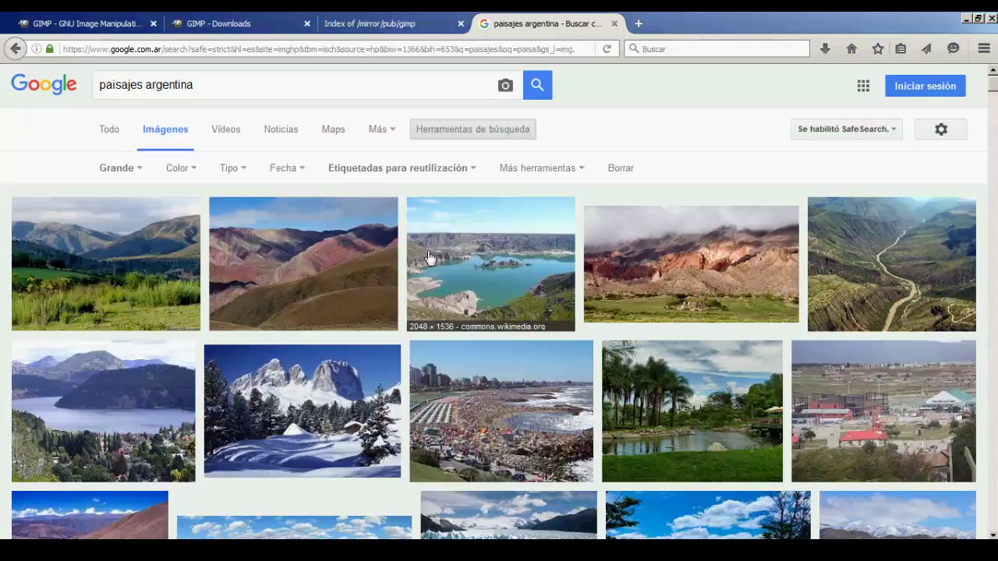
- Open the snowy Sasso_lungo_da_passo_pordoi.jpg photo full-size in its own tab
click(279, 432)
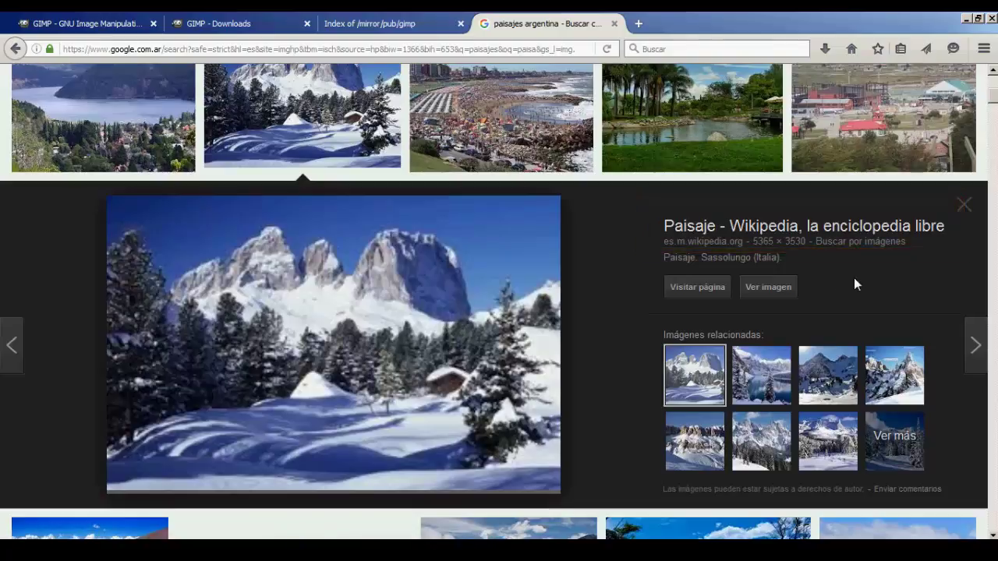
click(764, 296)
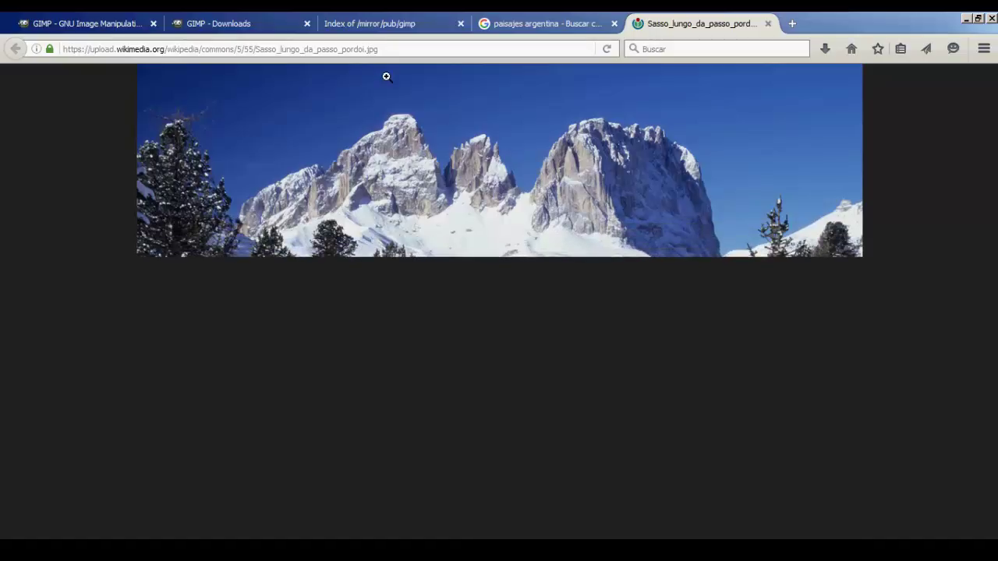
click(380, 50)
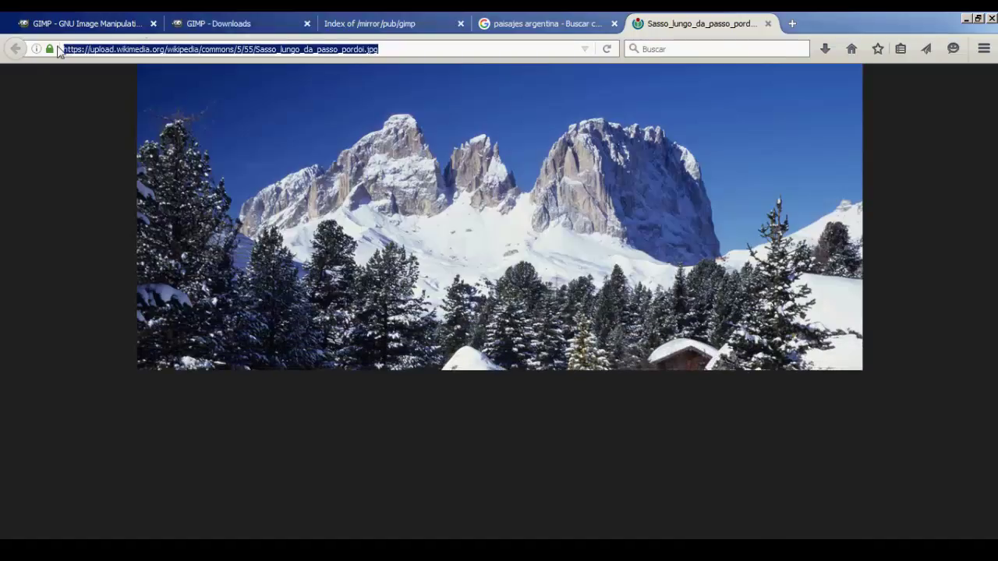
click(419, 46)
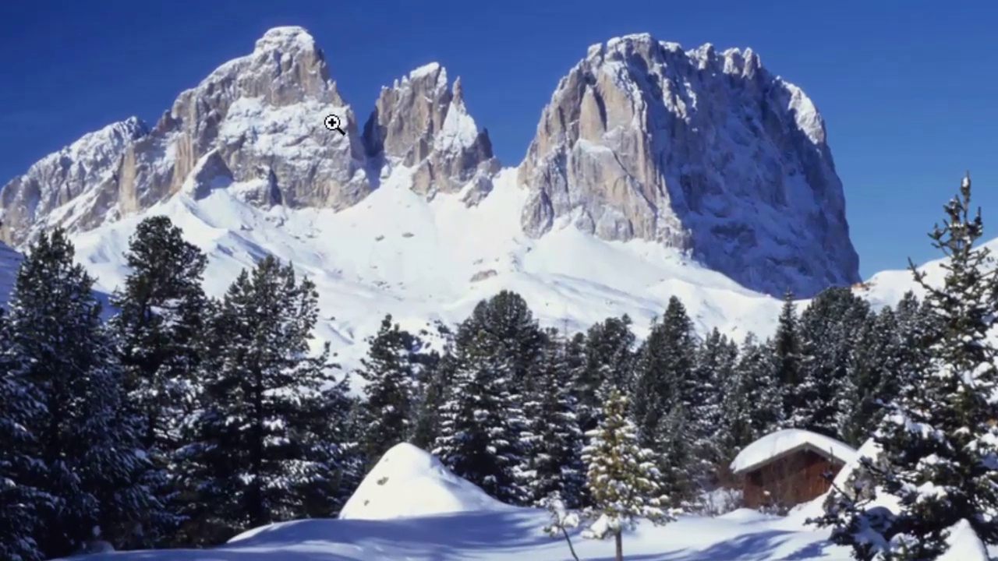
- Save the photo to Fotos as Sasso_lungo_da_passo_pordoi.jpg and check it in Photo Viewer
right_click(334, 125)
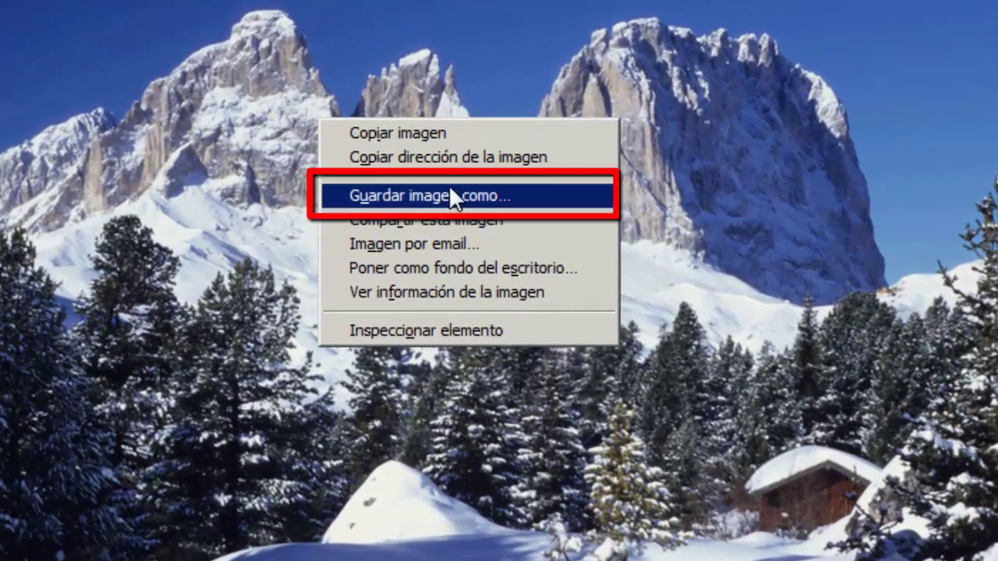
click(450, 195)
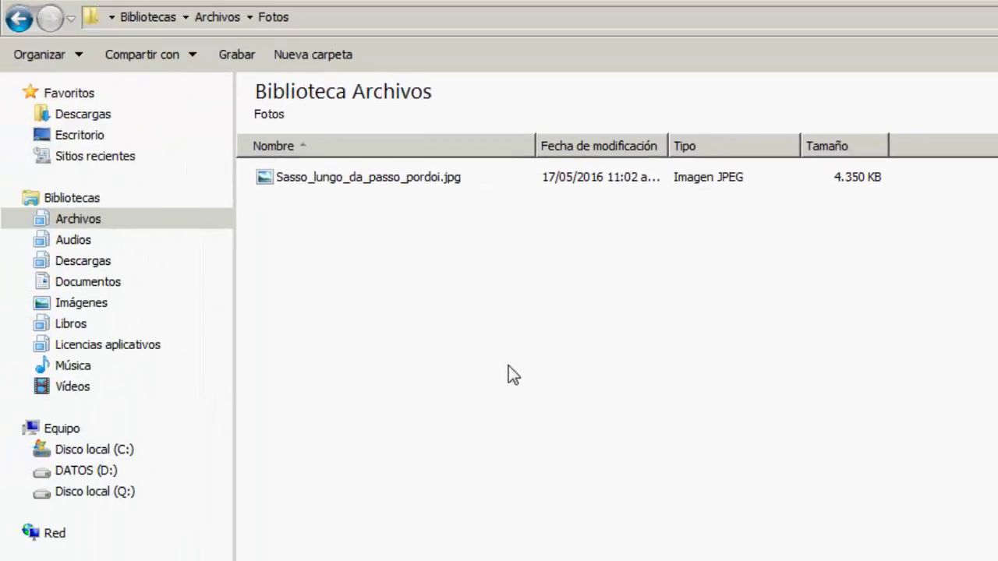
double_click(358, 177)
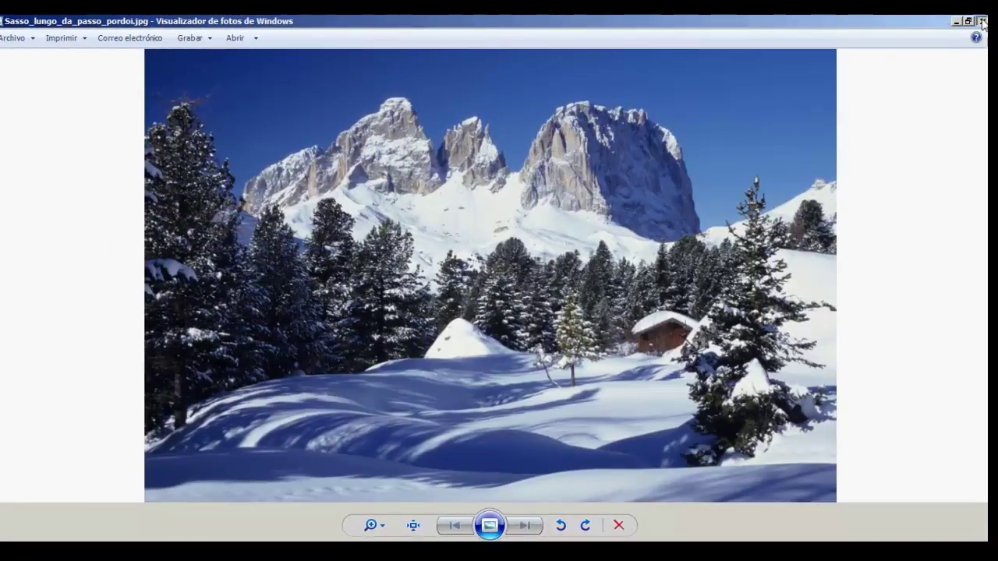
click(982, 22)
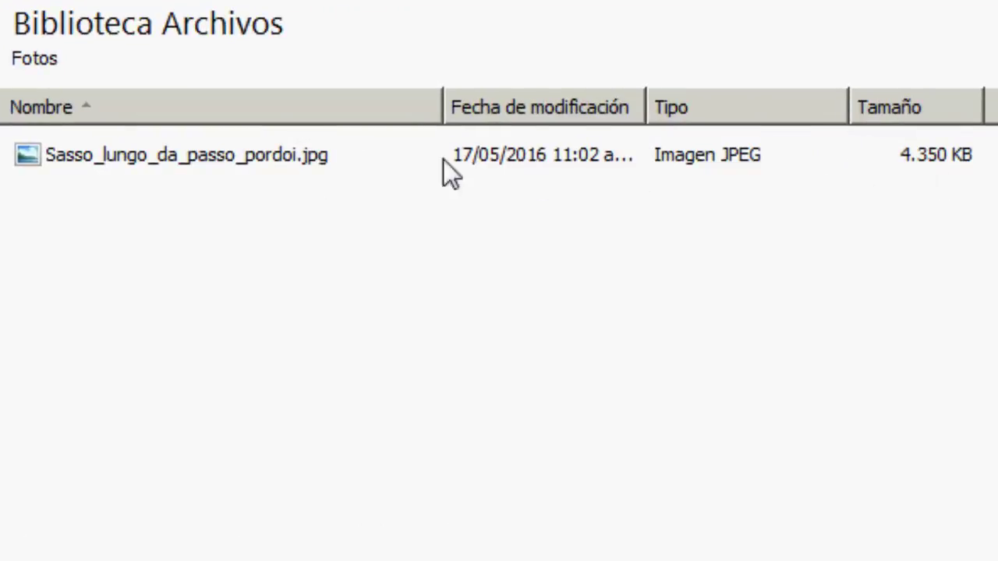
click(187, 155)
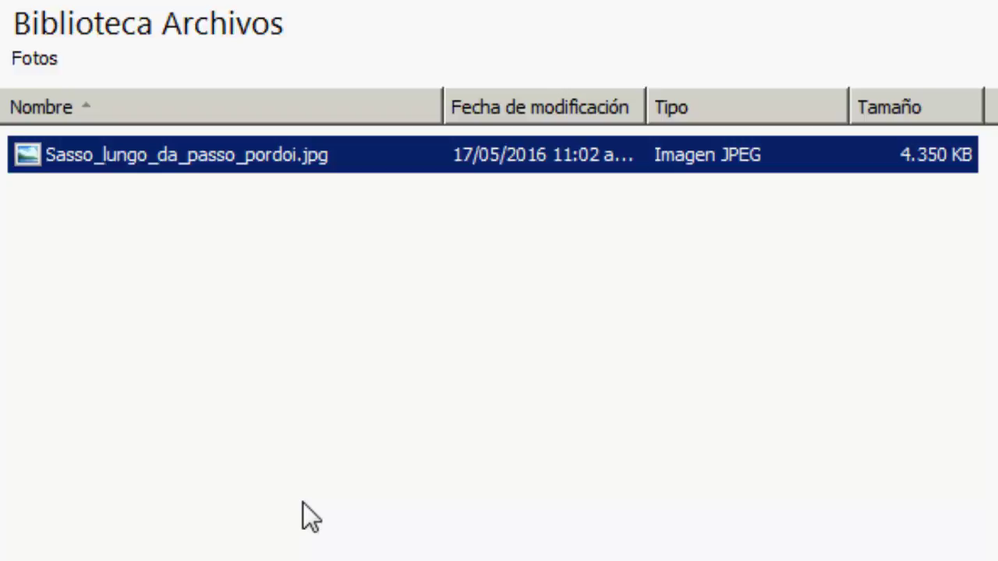
- Open Sasso_lungo_da_passo_pordoi.jpg in GIMP using Explorer's Edit with GIMP
right_click(162, 154)
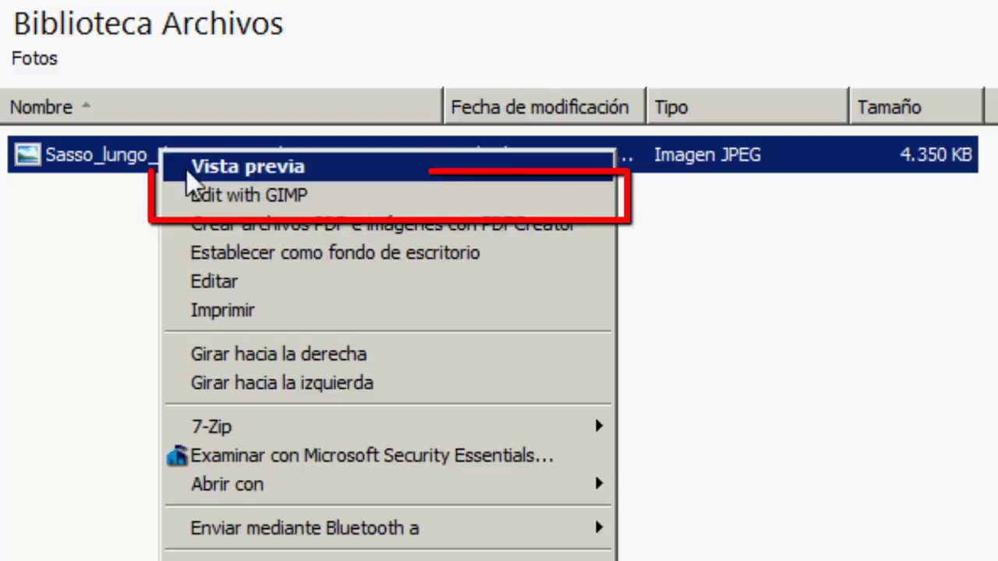
click(305, 196)
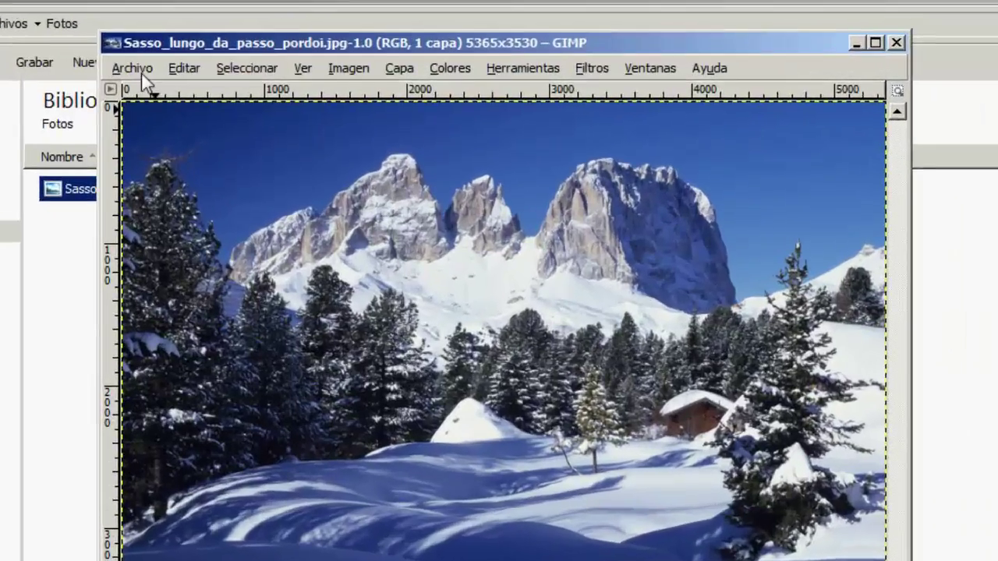
- Start Save As, naming the copy Sasso_lungo_da_passo_pordoi2.jpg in the Fotos folder
click(231, 68)
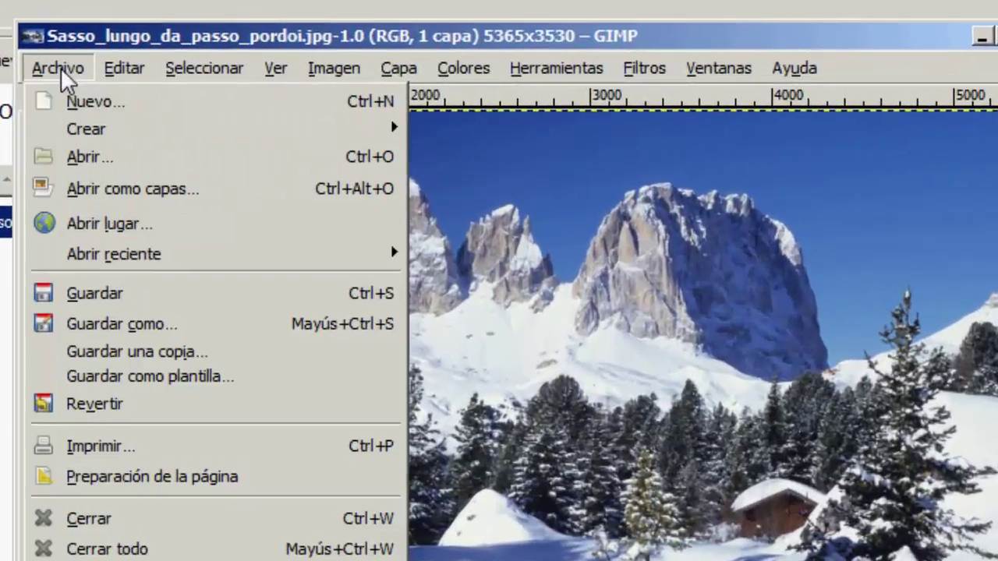
click(135, 318)
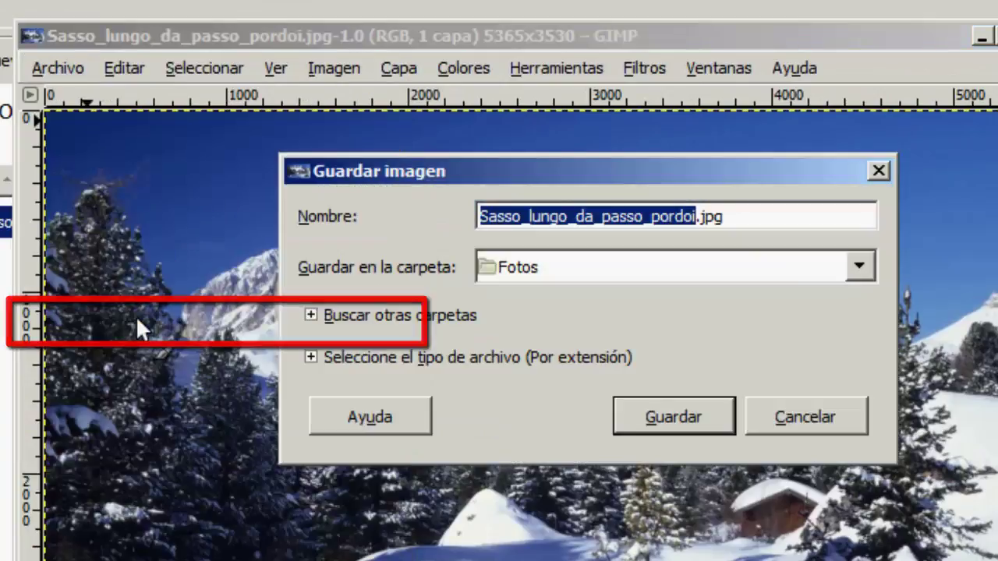
click(696, 216)
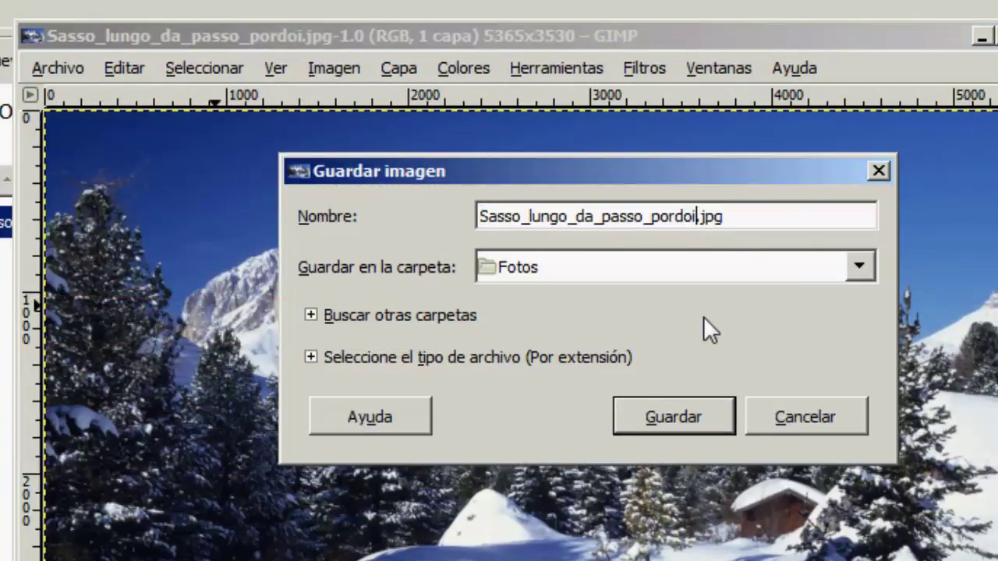
text(2)
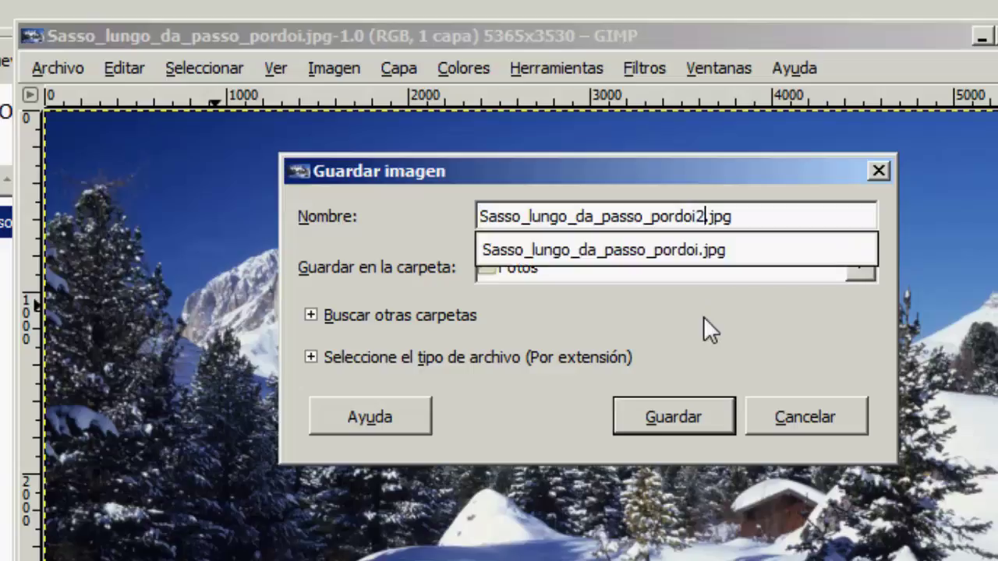
click(679, 312)
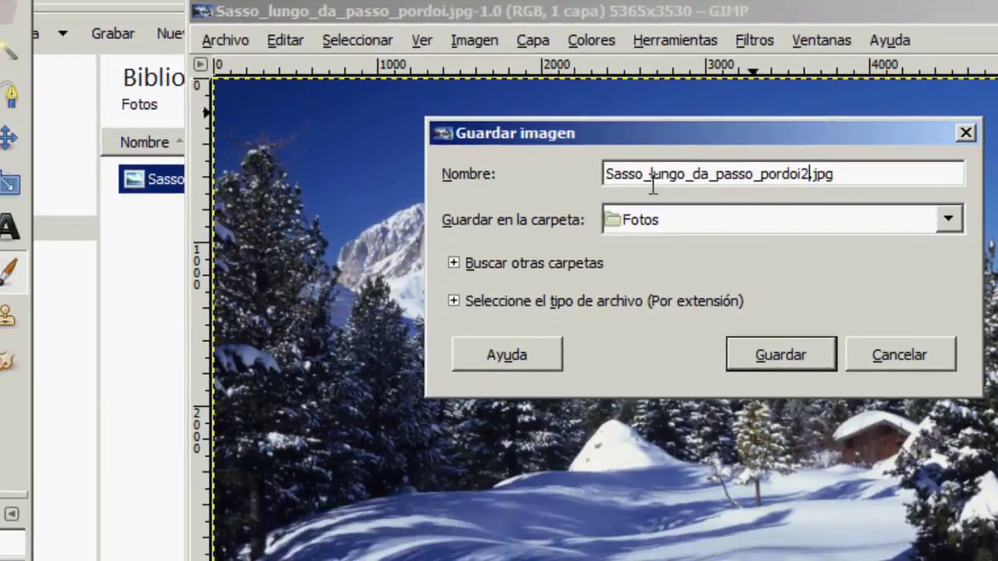
- Save the copy as a JPEG with quality lowered from 90 to about 70
click(780, 355)
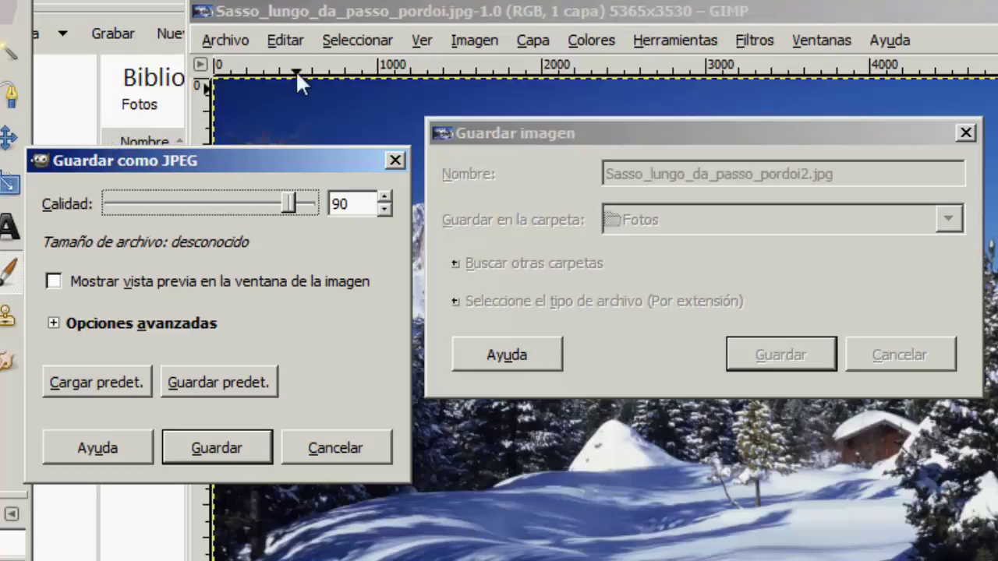
drag(156, 158, 234, 205)
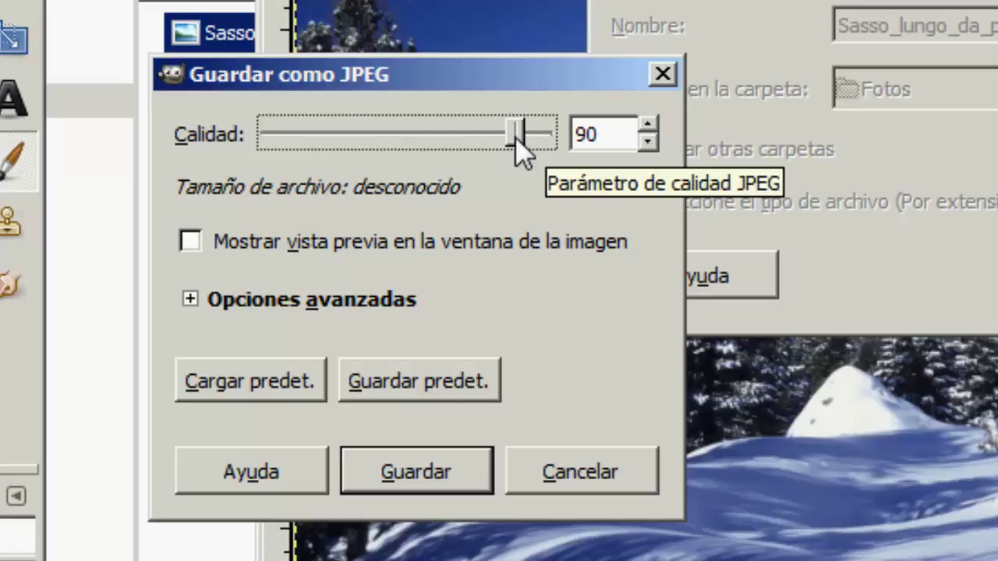
drag(516, 141, 462, 133)
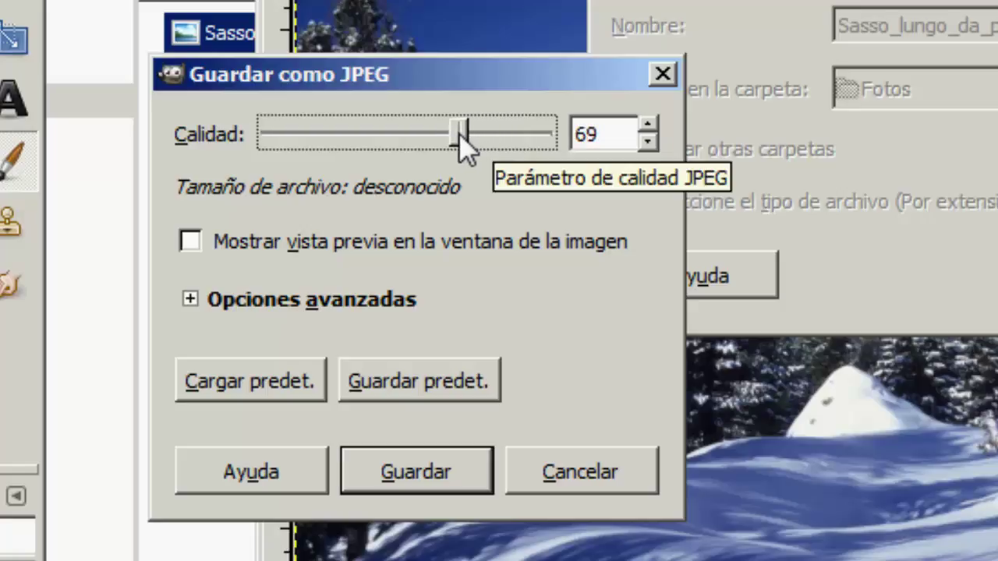
click(418, 473)
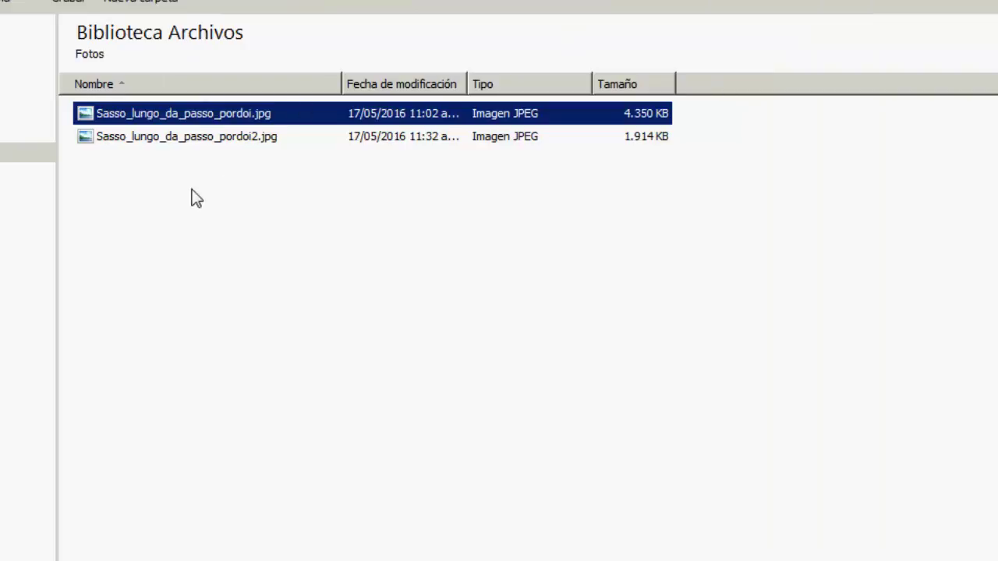
- Compare the 1.914 KB pordoi2.jpg copy with the 4.350 KB original in Explorer
click(191, 190)
click(228, 113)
click(249, 138)
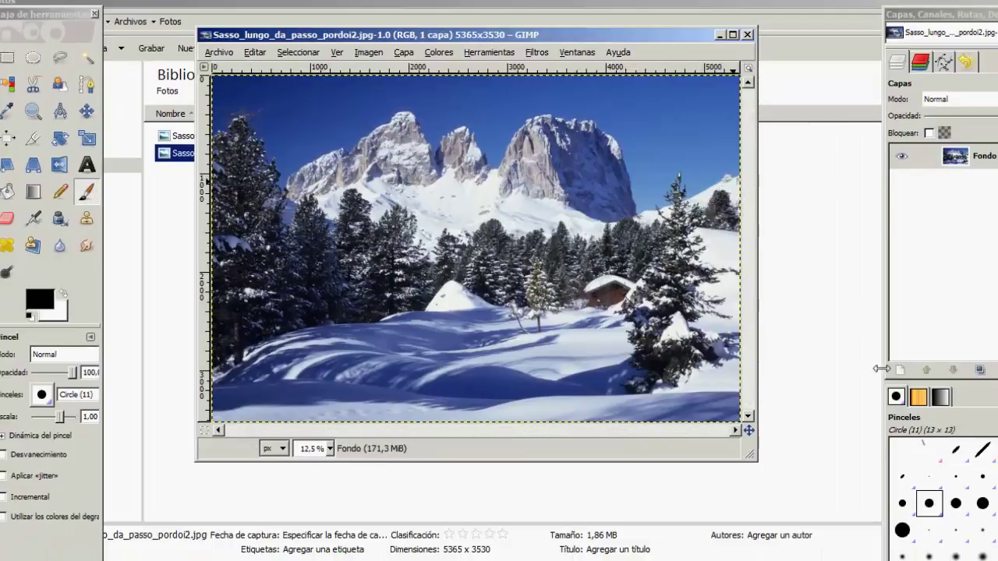
- Paint a small black dot in the sky of pordoi2.jpg and save it over itself
click(929, 505)
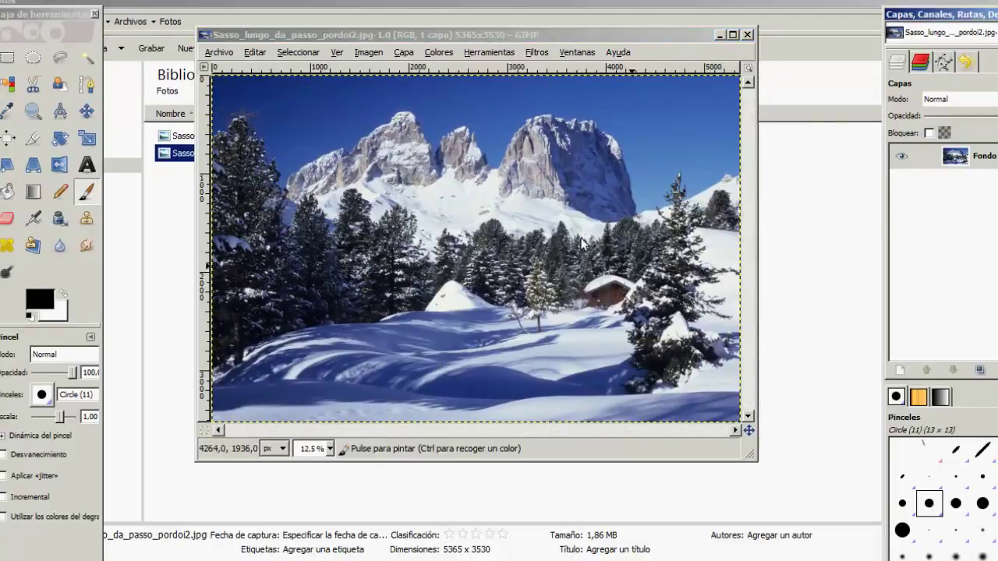
click(269, 92)
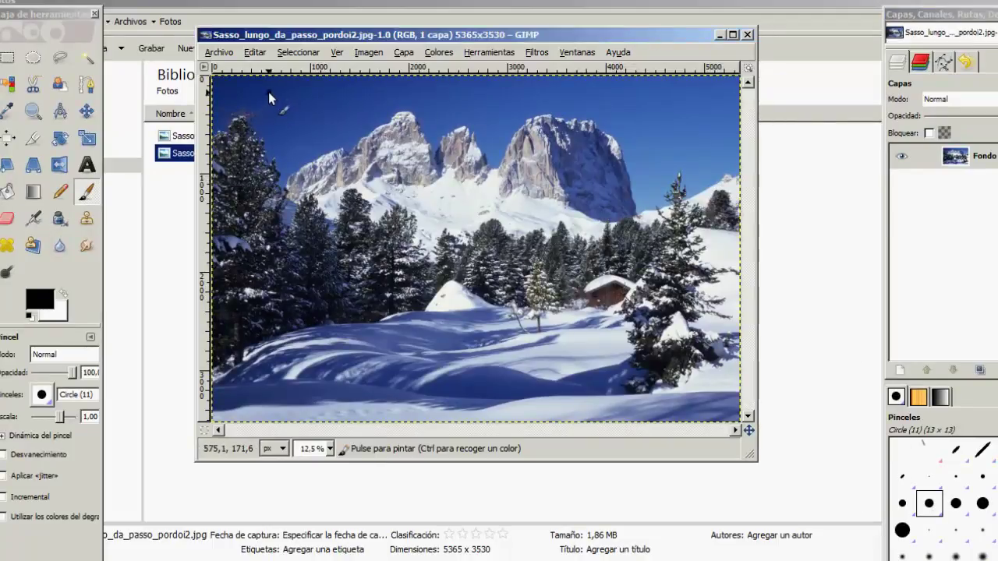
click(267, 91)
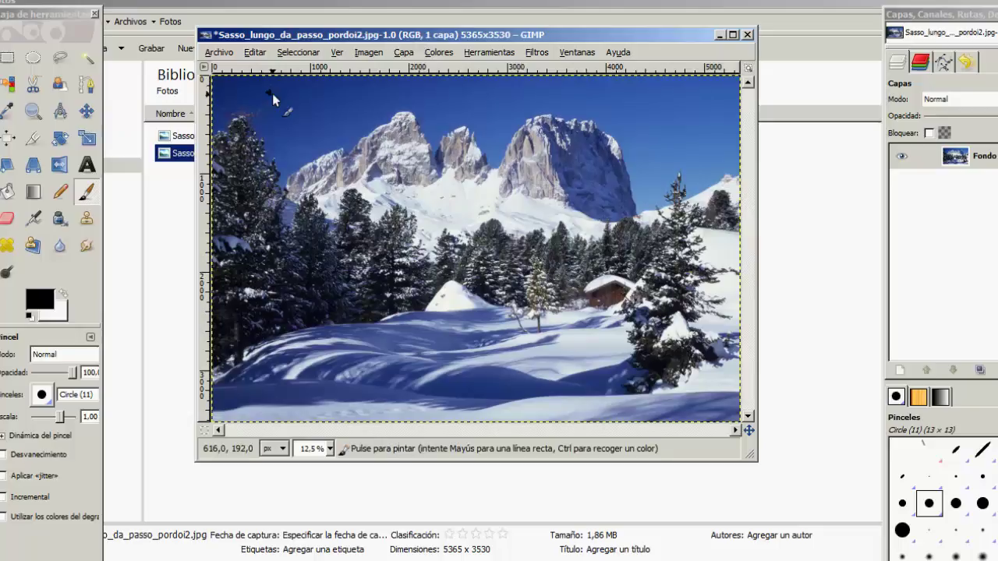
click(219, 52)
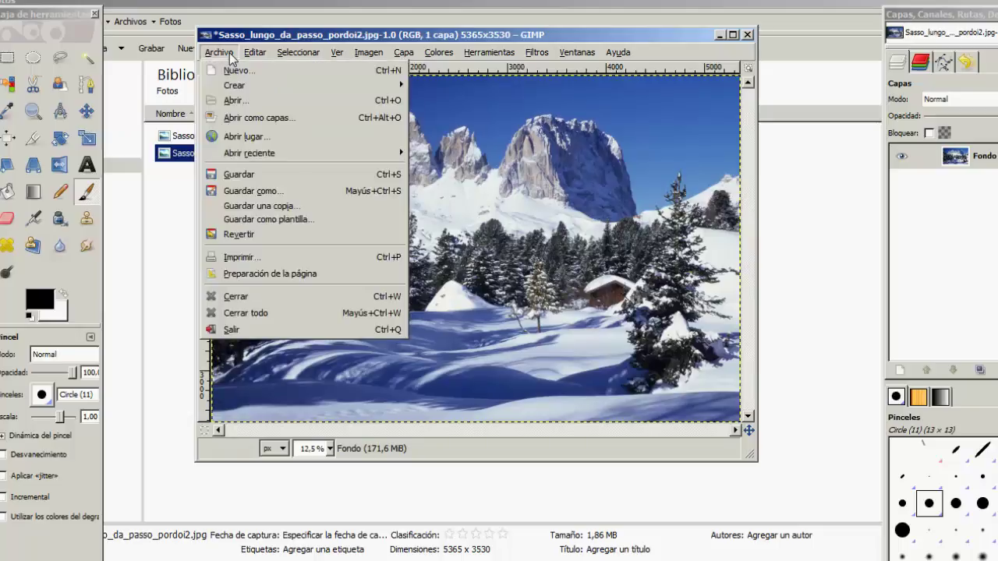
click(243, 171)
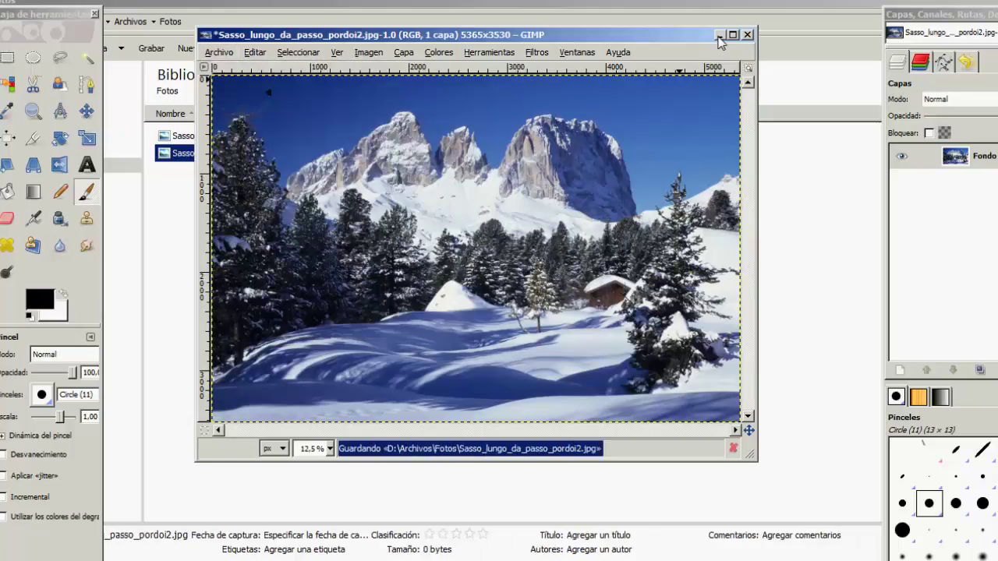
- Open the original photo in Photo Viewer, flip between it and the pordoi2 copy, then run and exit a slideshow
click(719, 35)
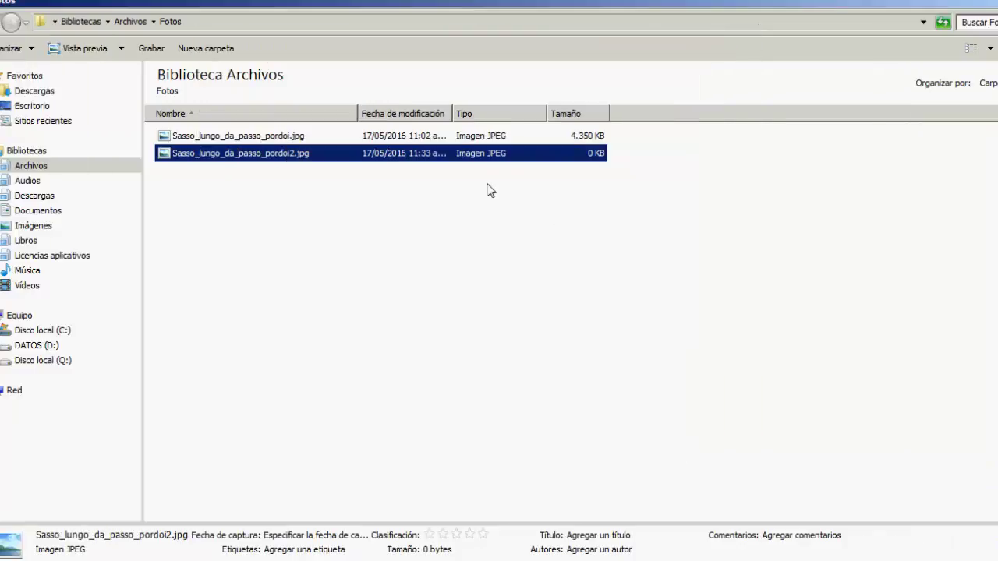
double_click(263, 136)
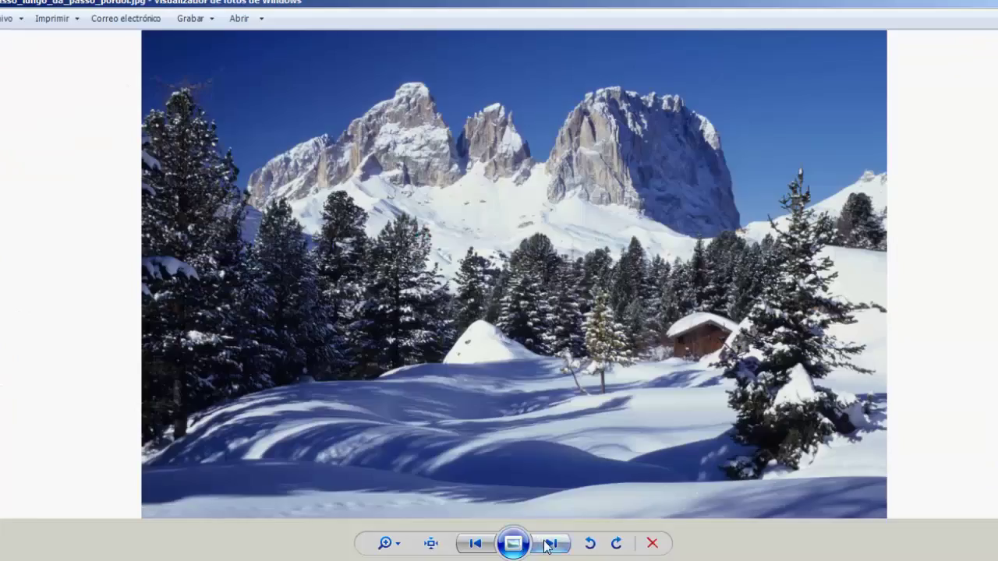
click(551, 544)
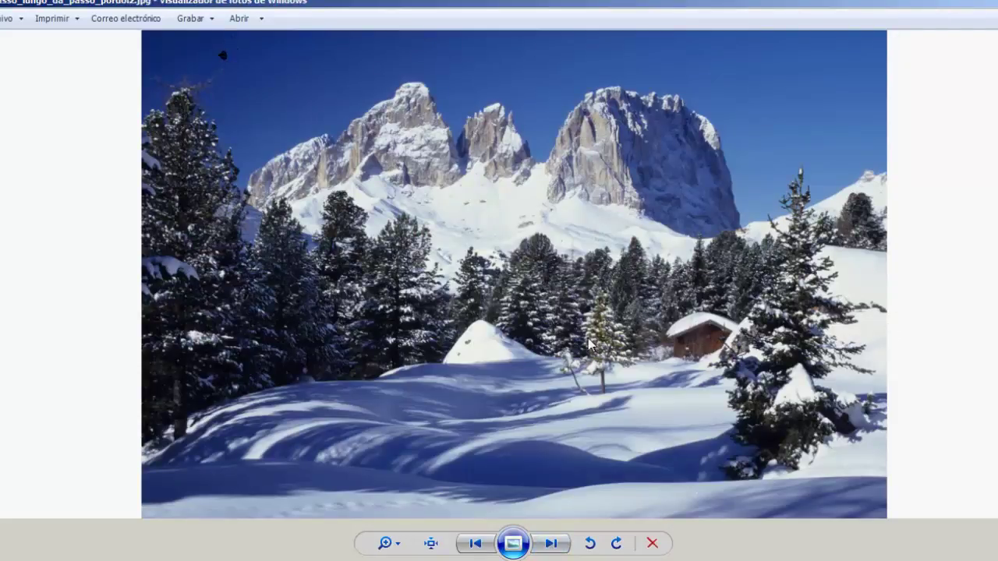
click(549, 545)
click(549, 546)
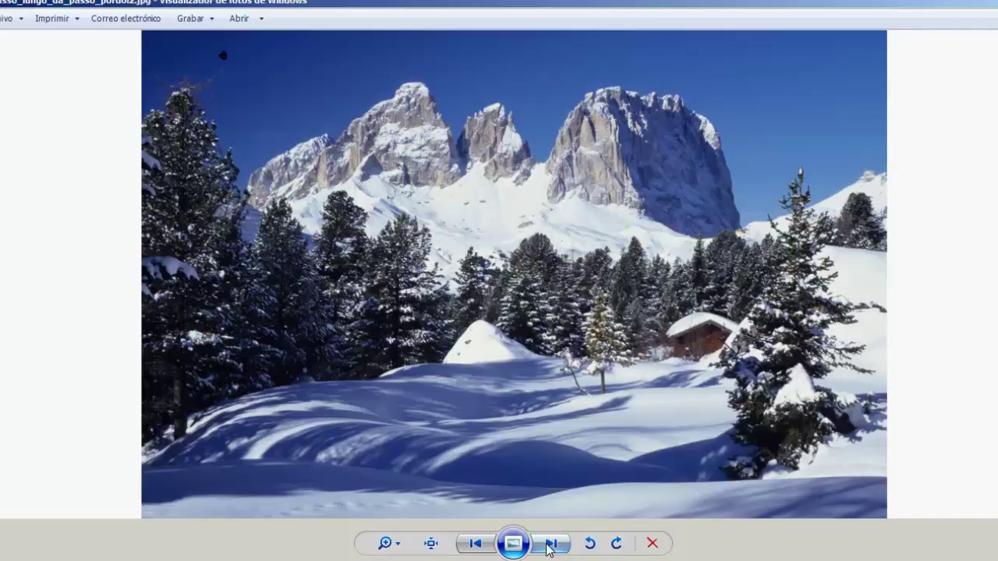
click(513, 546)
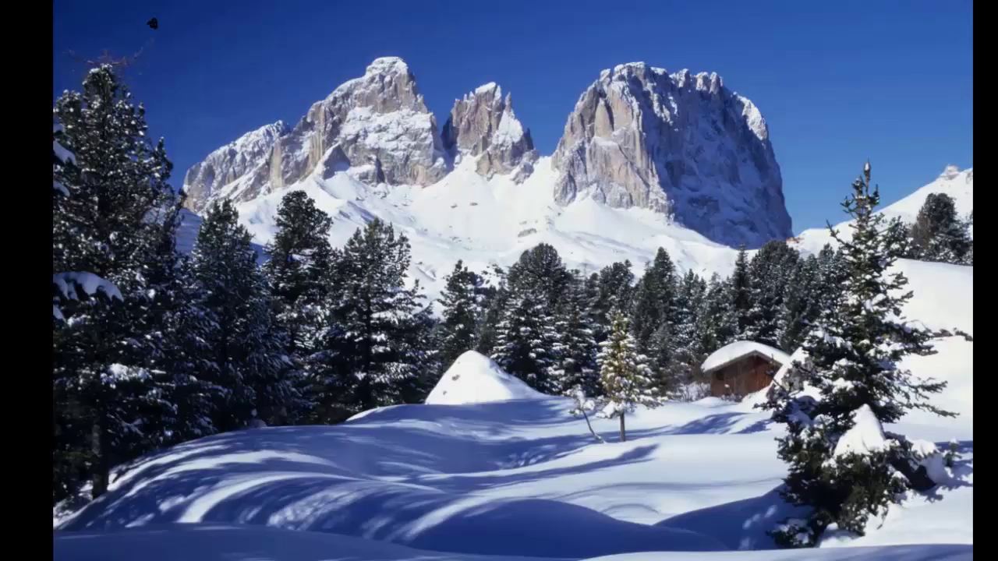
click(513, 545)
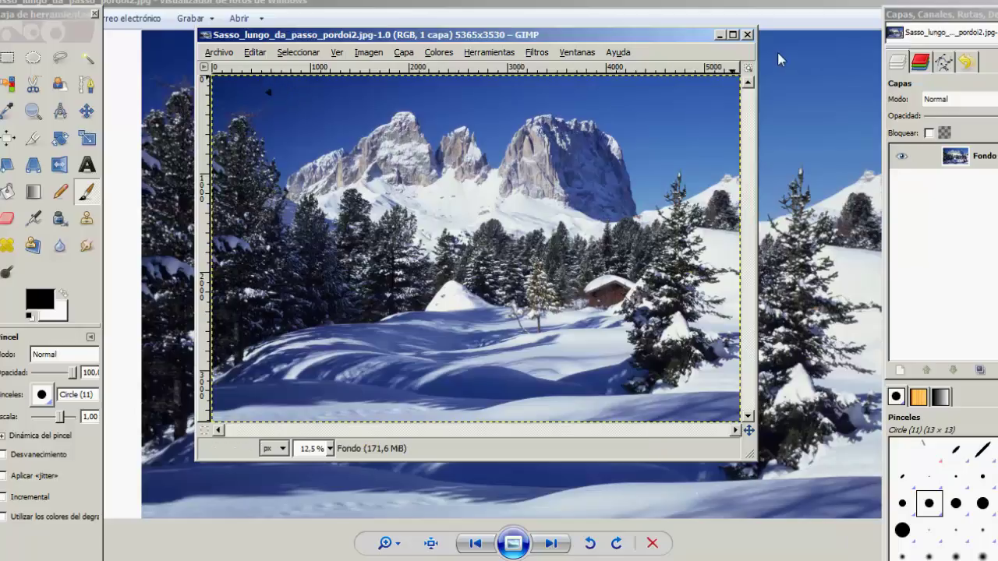
- Close the pordoi2 image in GIMP and close Photo Viewer
click(747, 35)
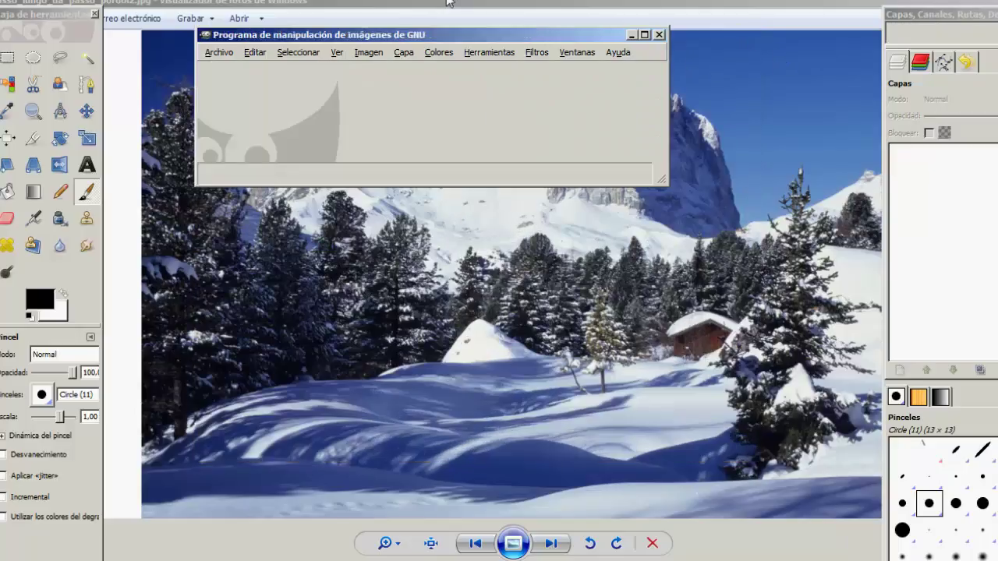
click(451, 4)
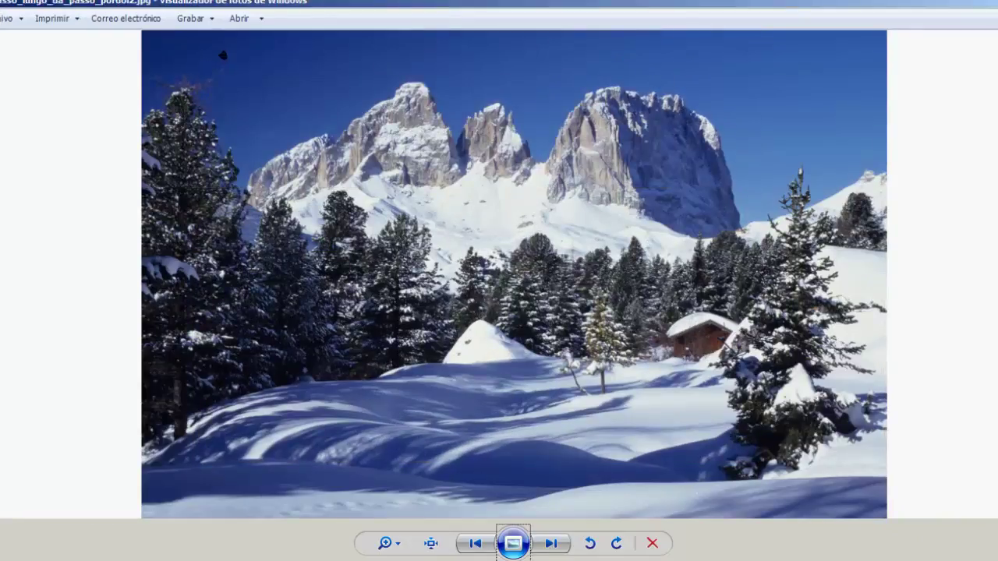
click(990, 2)
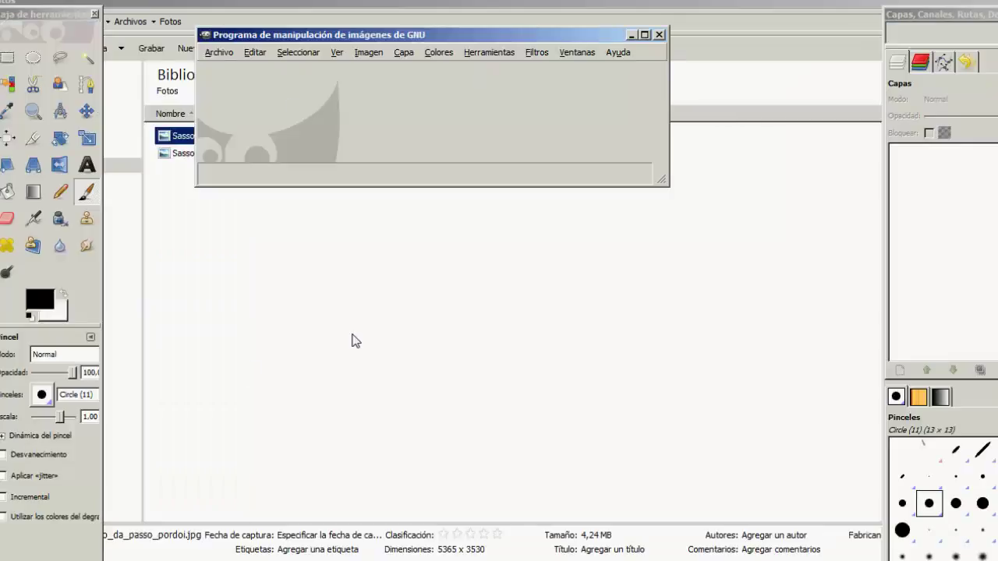
- Open Sasso_lungo_da_passo_pordoi.jpg from the Fotos folder with Edit with GIMP
drag(480, 35, 477, 257)
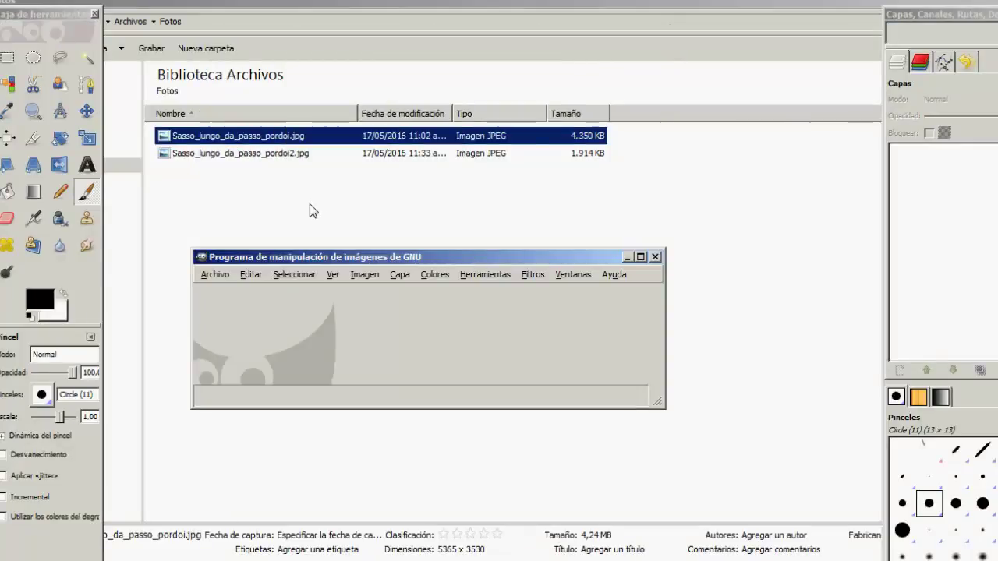
click(310, 210)
click(291, 138)
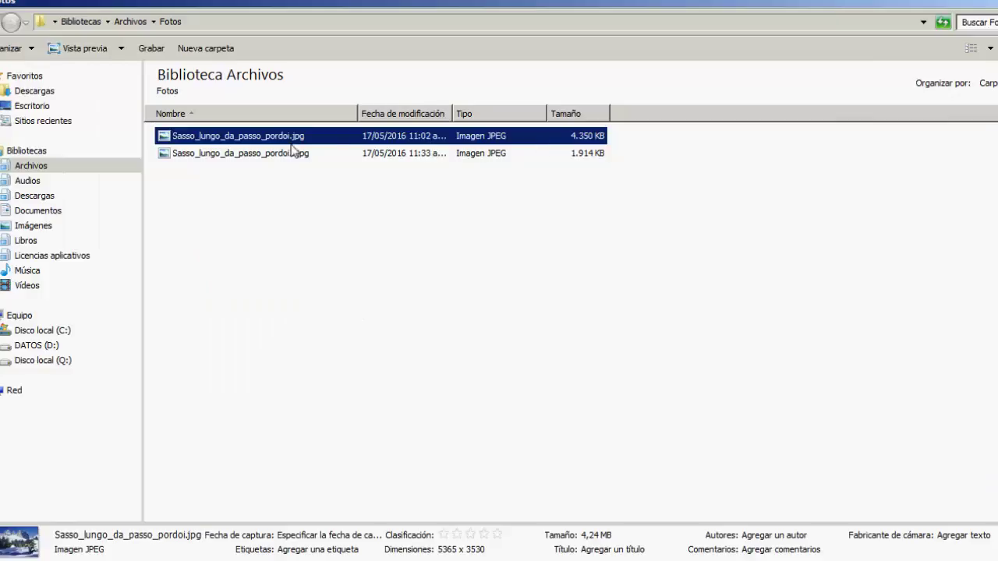
right_click(285, 140)
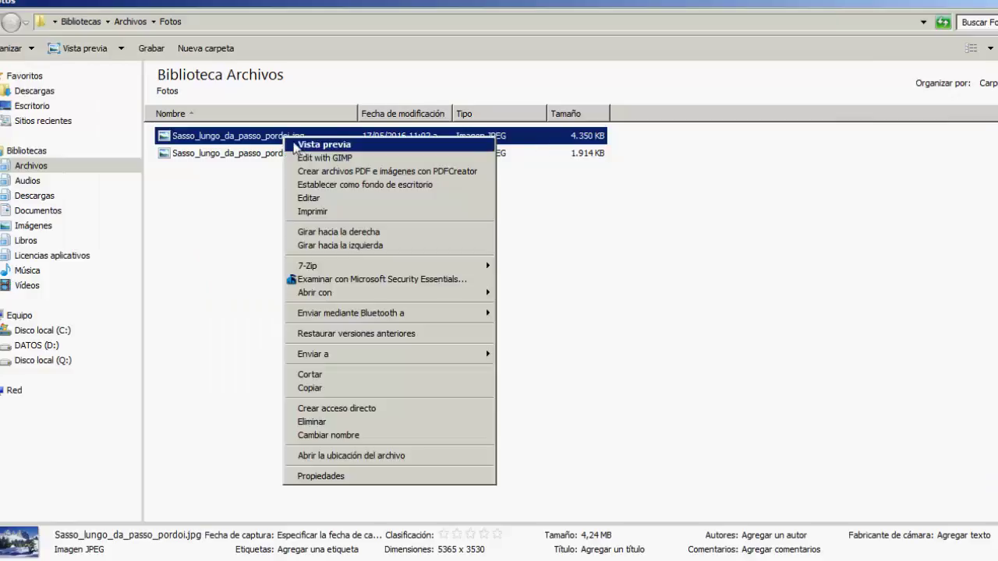
click(310, 164)
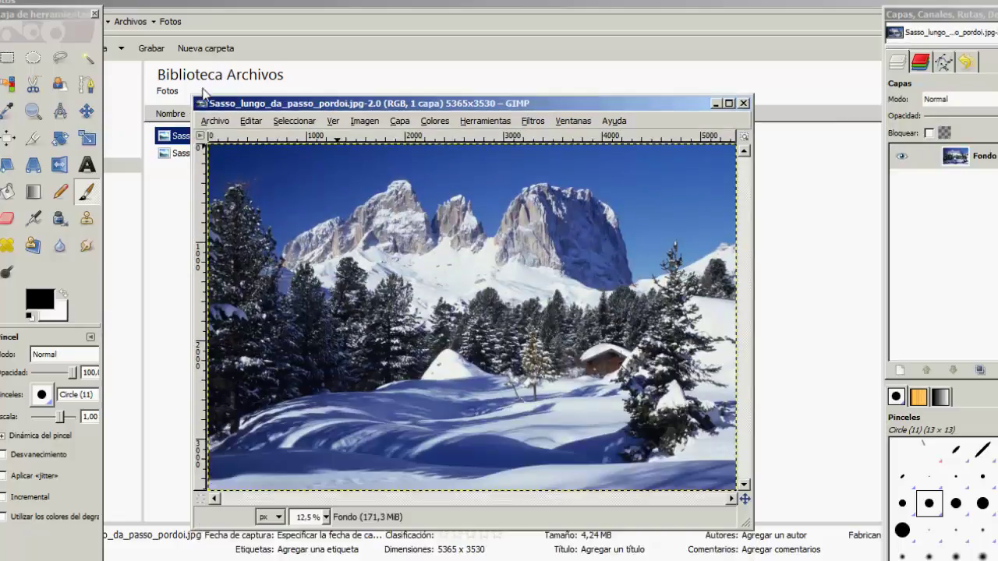
- Save the photo as Sasso_lungo_da_passo_pordoi3.jpg with JPEG quality lowered from 90 to 50
click(214, 121)
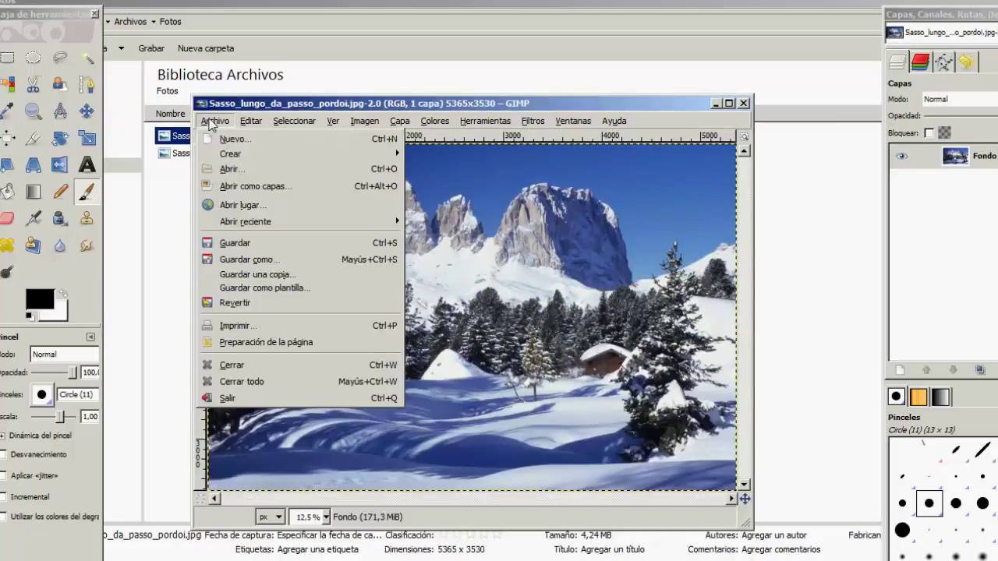
click(242, 260)
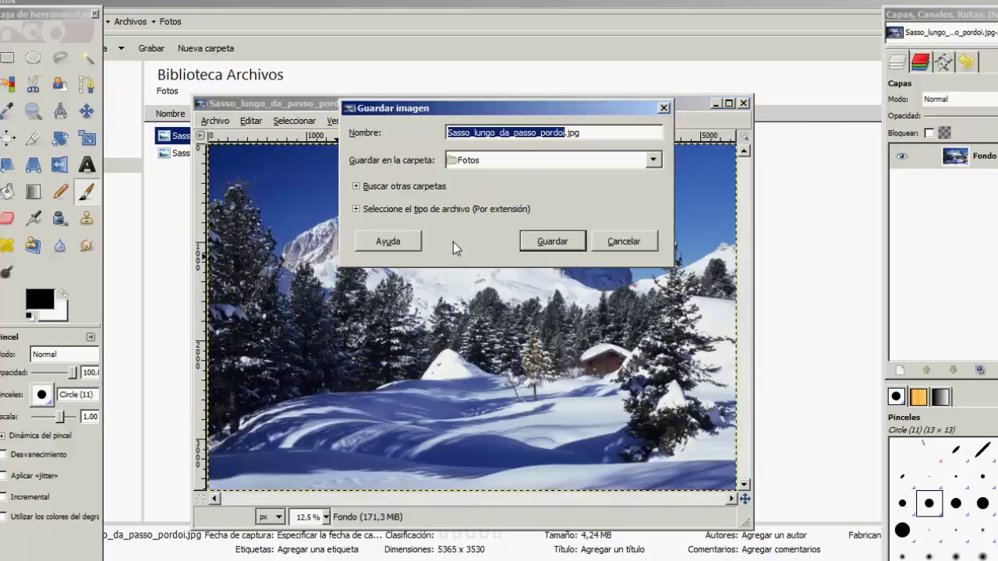
click(565, 132)
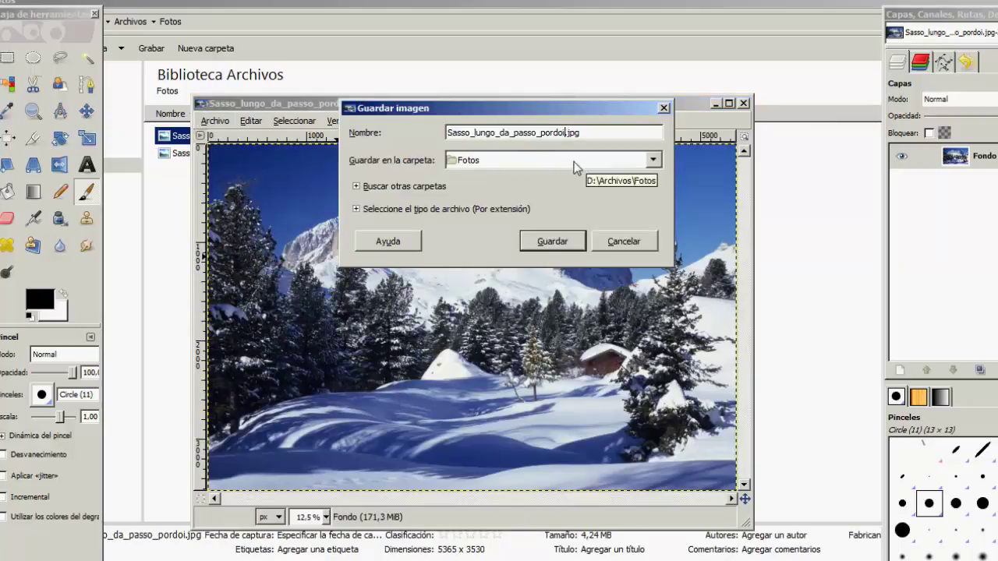
text(3)
click(573, 191)
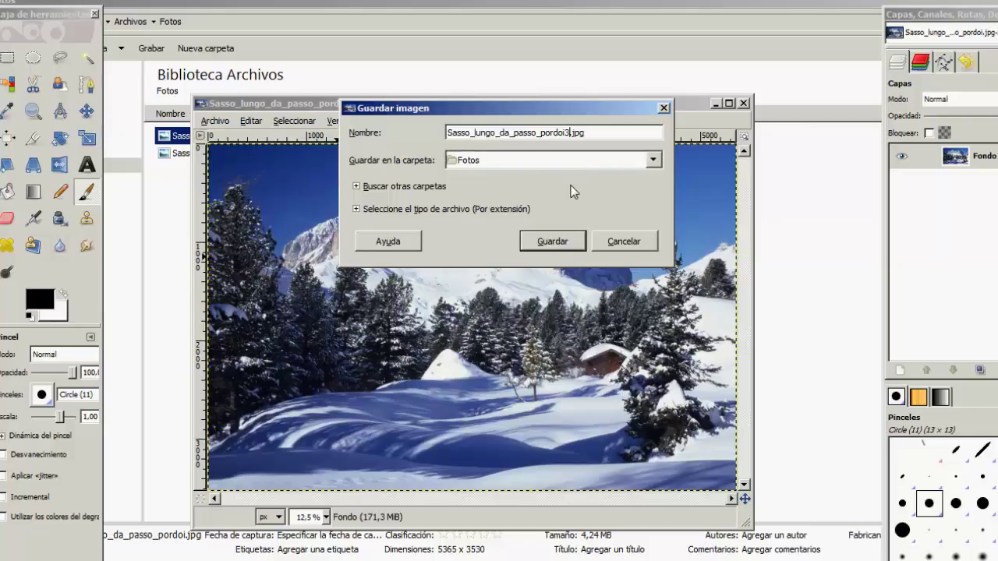
click(552, 242)
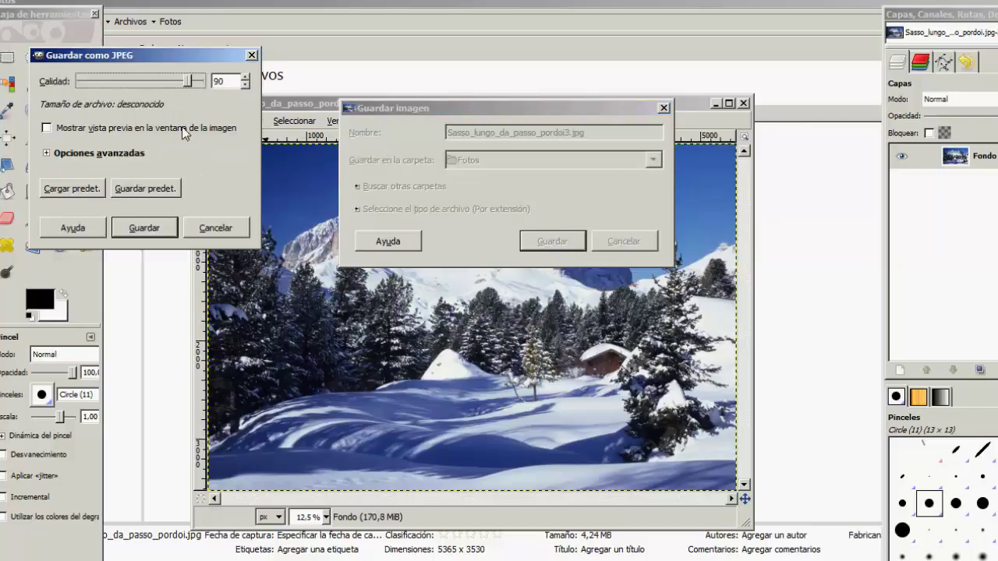
drag(192, 84, 140, 78)
click(145, 228)
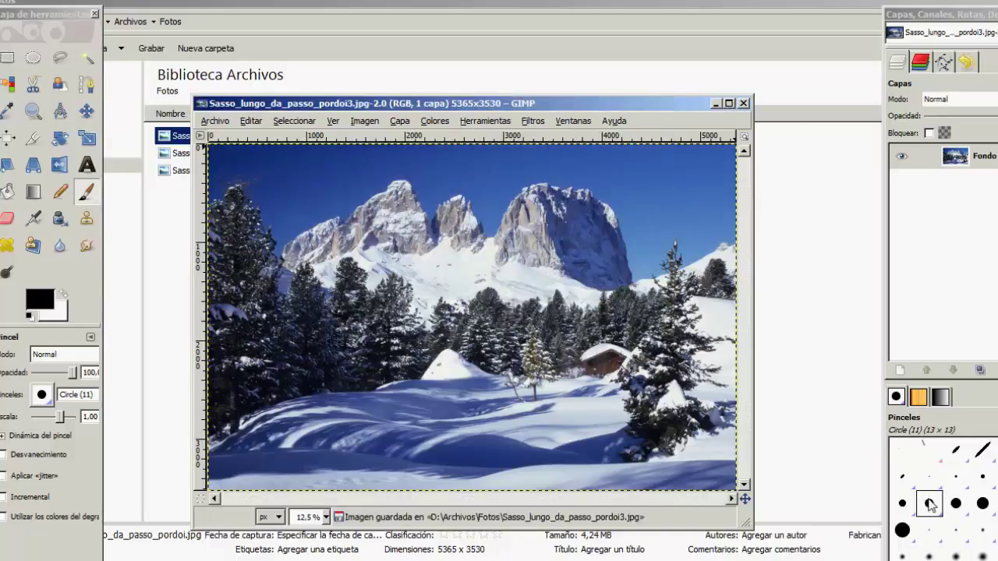
- Paint a short dark round-brush stroke in the upper-left sky, resave pordoi3.jpg, and minimize GIMP
click(929, 503)
drag(258, 160, 264, 184)
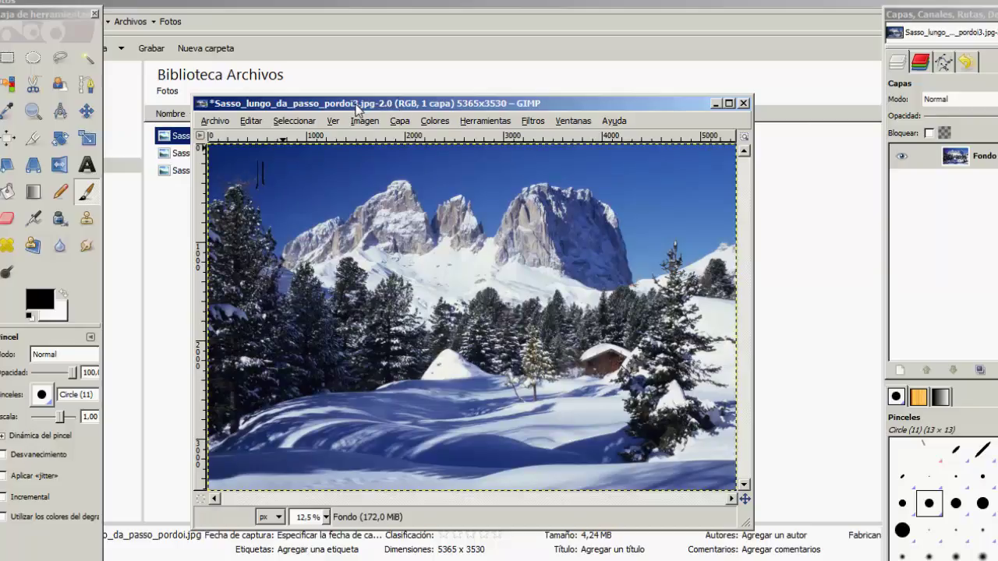
click(215, 122)
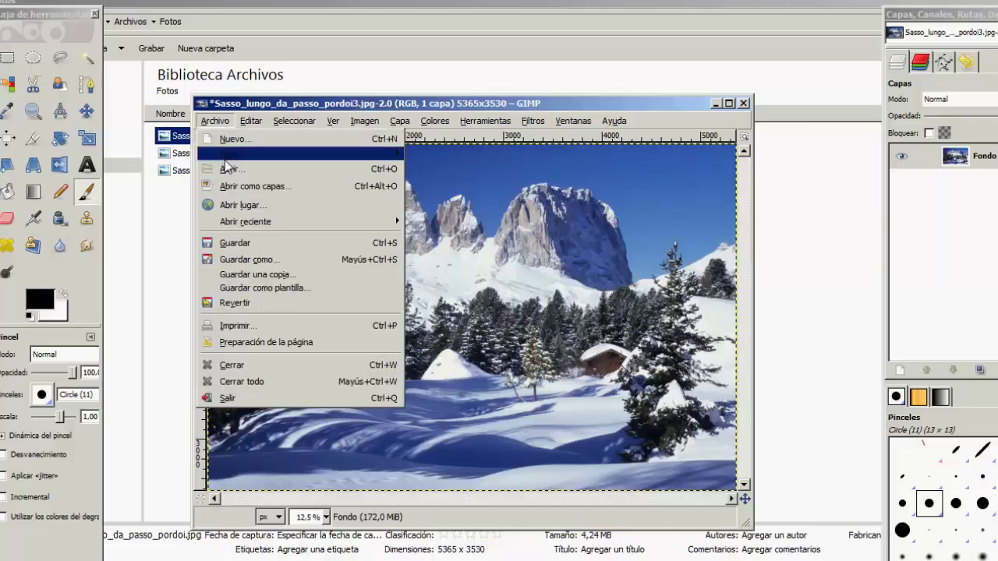
click(242, 243)
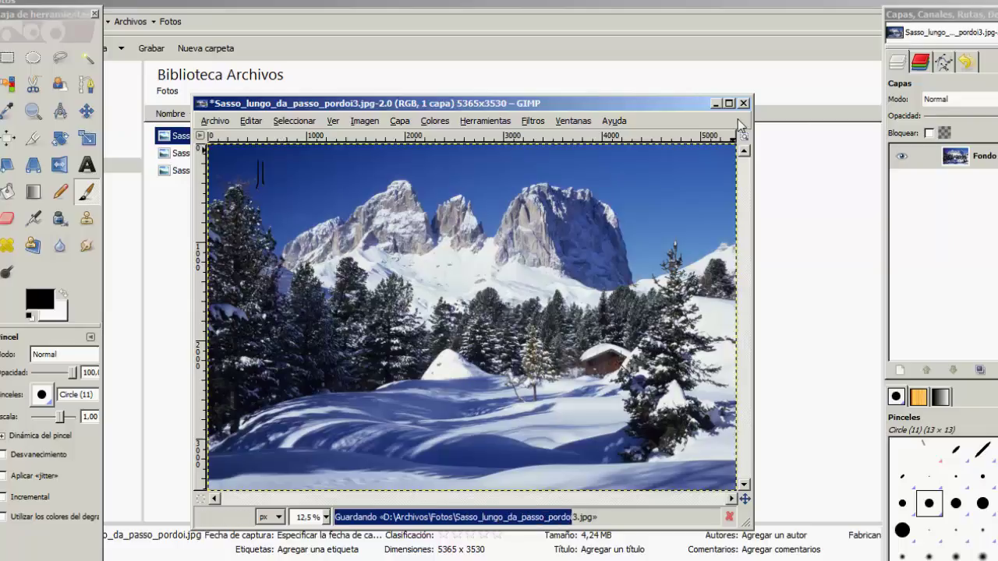
click(716, 104)
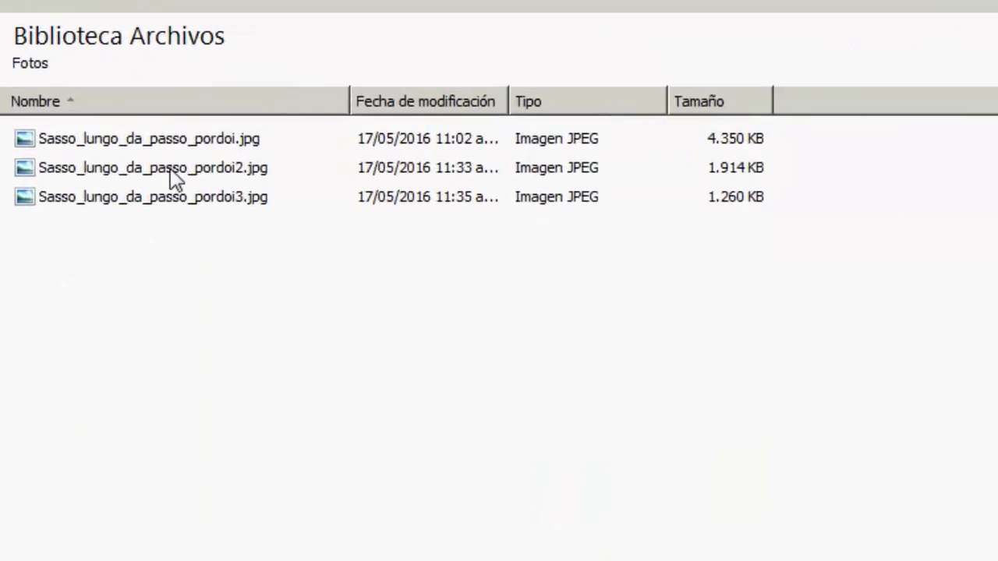
- Delete pordoi2.jpg to the recycle bin, then open the original pordoi.jpg in Photo Viewer
click(206, 164)
key(Delete)
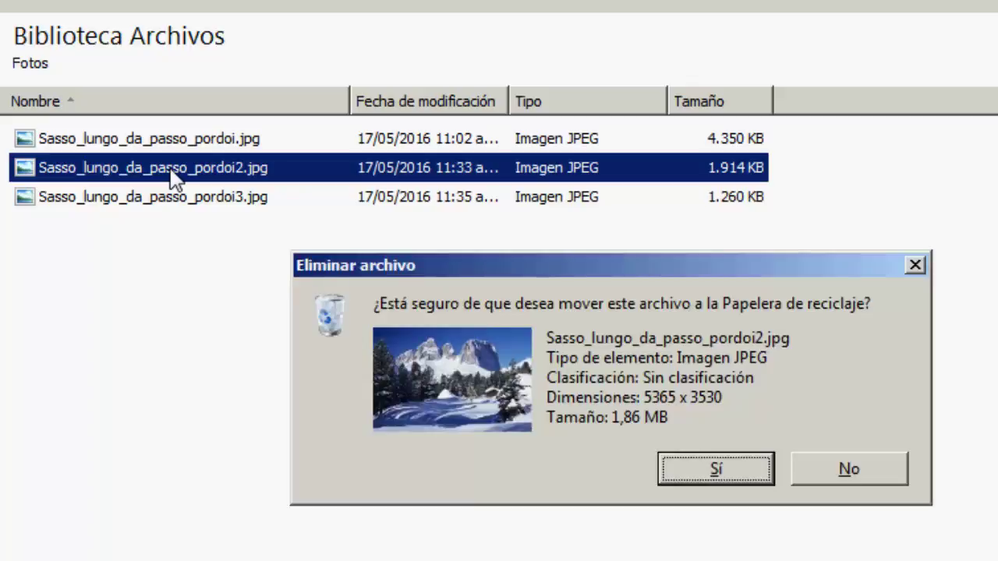
key(Return)
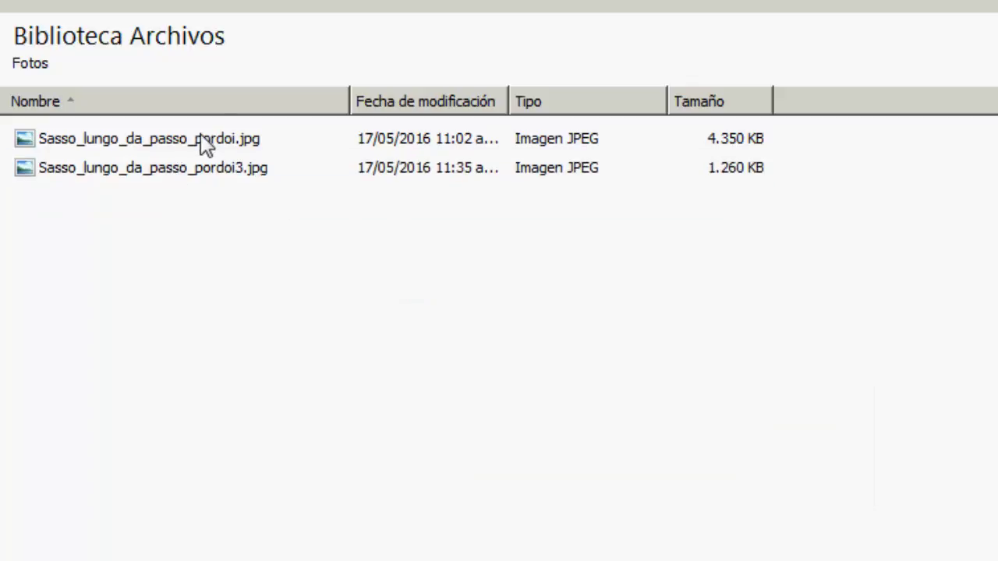
click(202, 138)
click(206, 168)
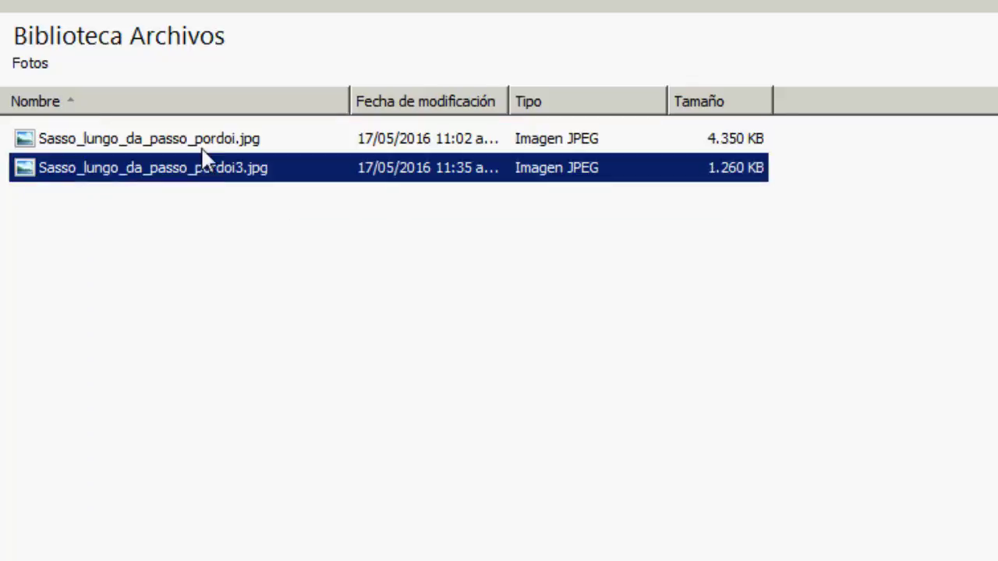
double_click(209, 148)
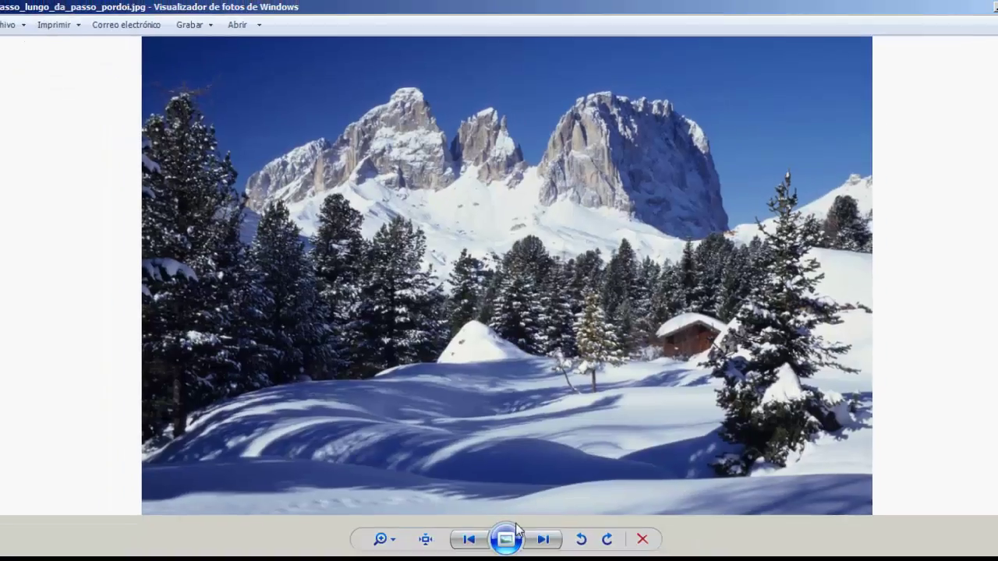
- Show the photo as a full-screen slideshow, exit it, and close Photo Viewer back to Fotos
click(507, 540)
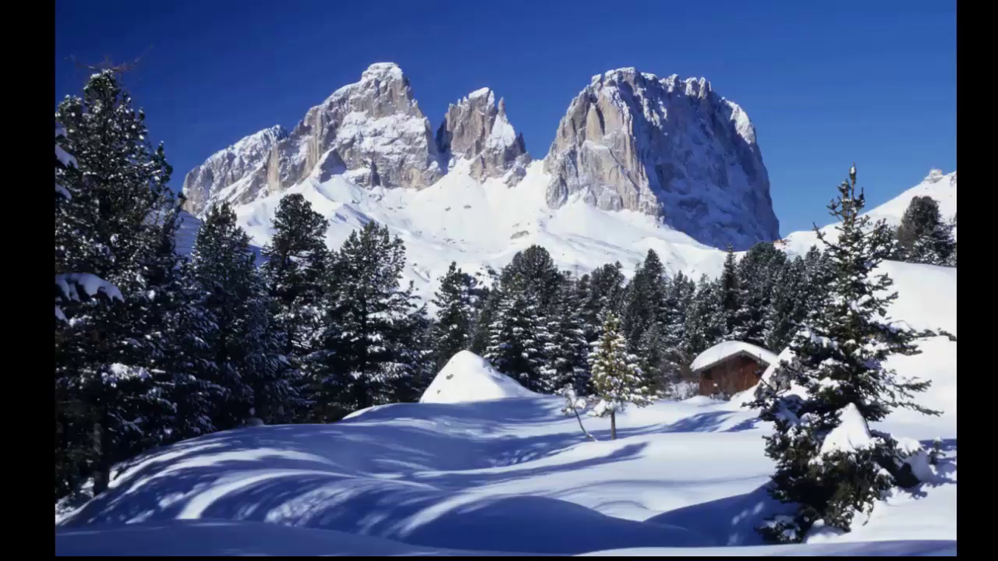
key(Escape)
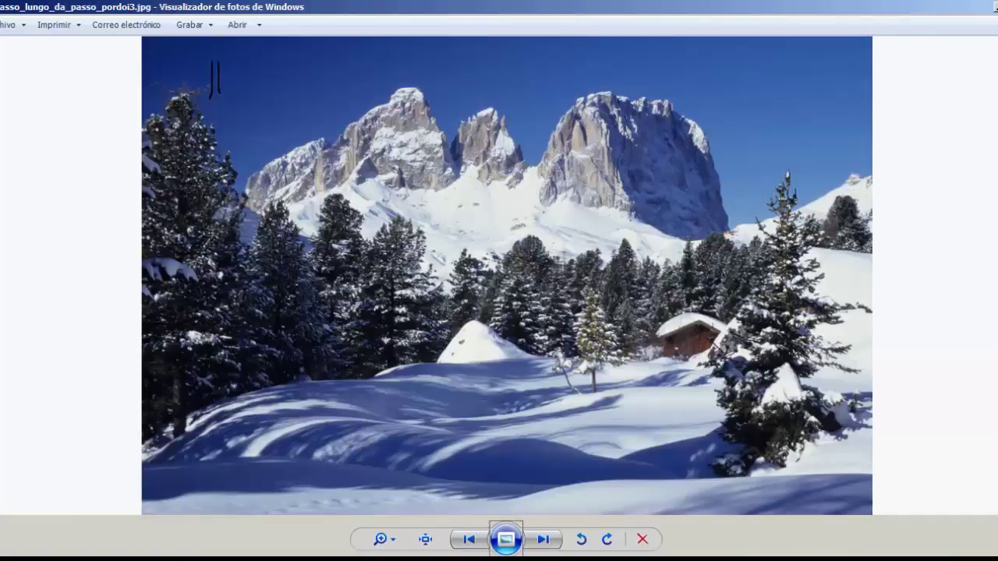
key(alt+F4)
click(331, 204)
click(323, 146)
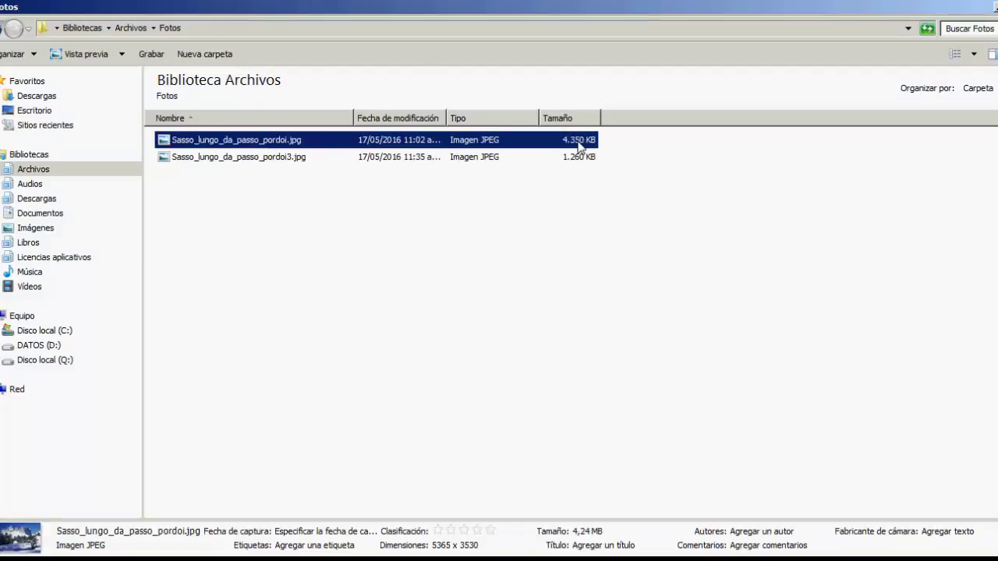
- Compare file sizes: pordoi3 copy at 1,22 MB versus the original at 4,24 MB
click(304, 161)
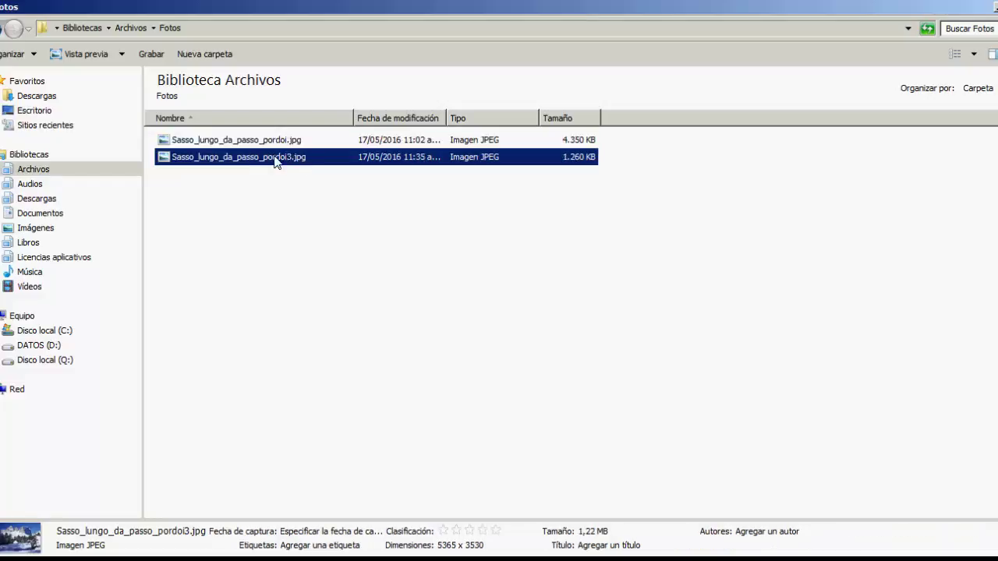
click(273, 141)
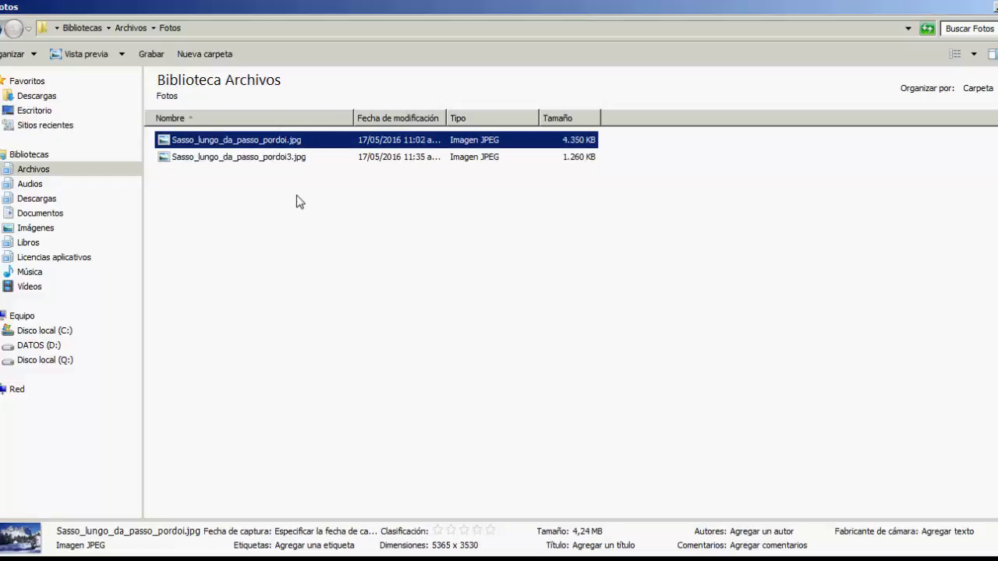
click(315, 251)
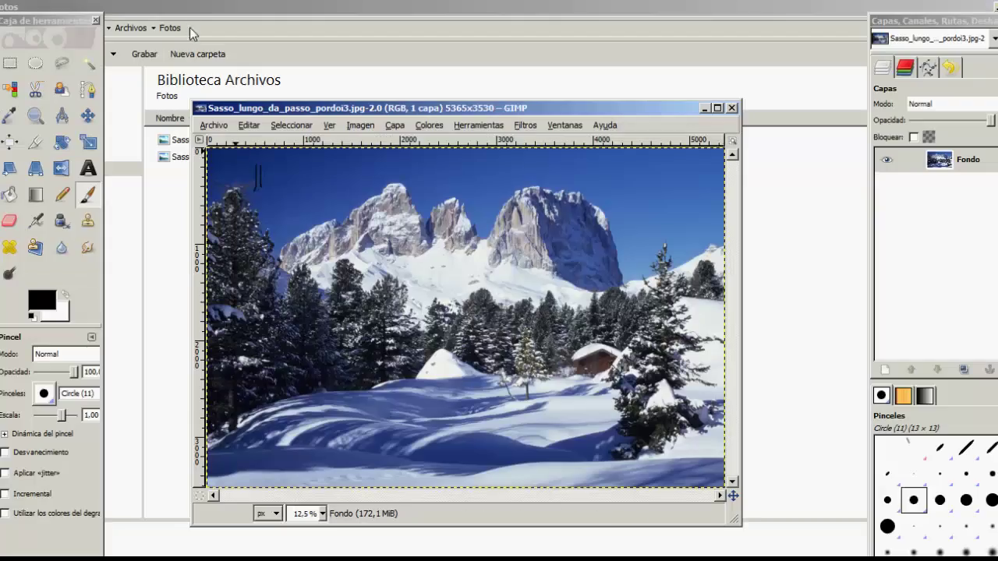
- Save a copy as Sasso_lungo_da_passo_pordoi4.jpg, drag JPEG quality down from 50 toward 1, then cancel the quality dialog
click(213, 125)
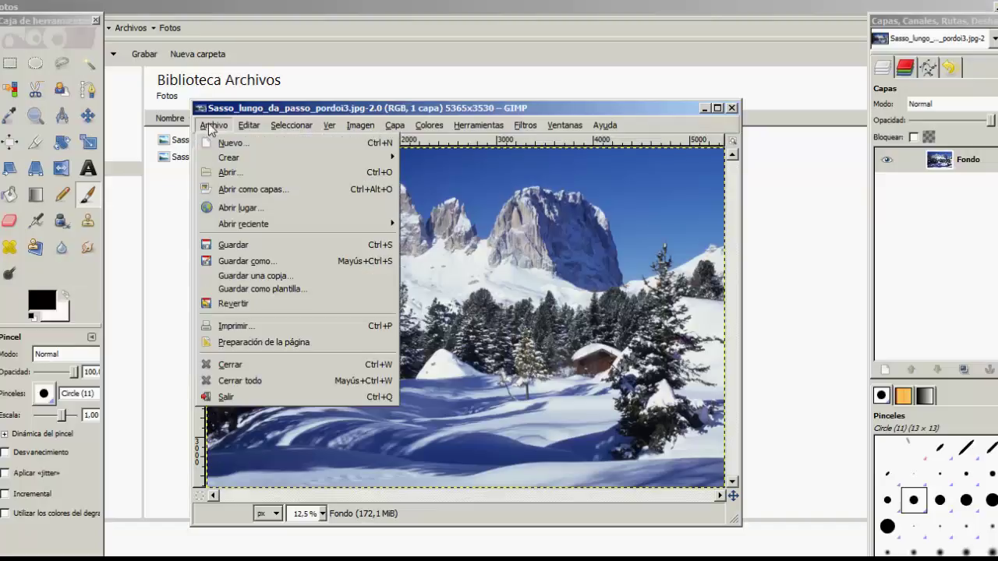
click(260, 263)
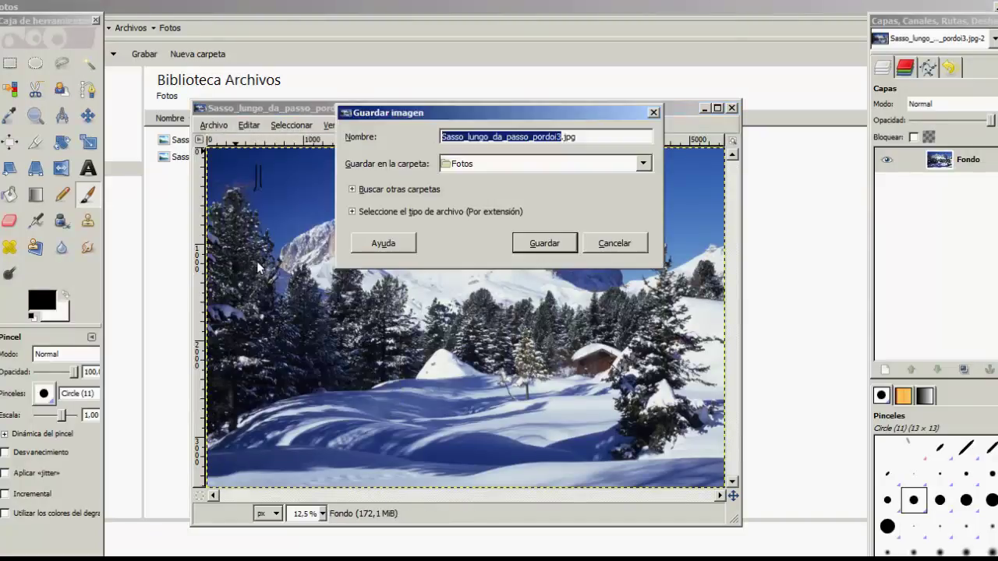
click(560, 133)
key(BackSpace)
text(4)
click(549, 243)
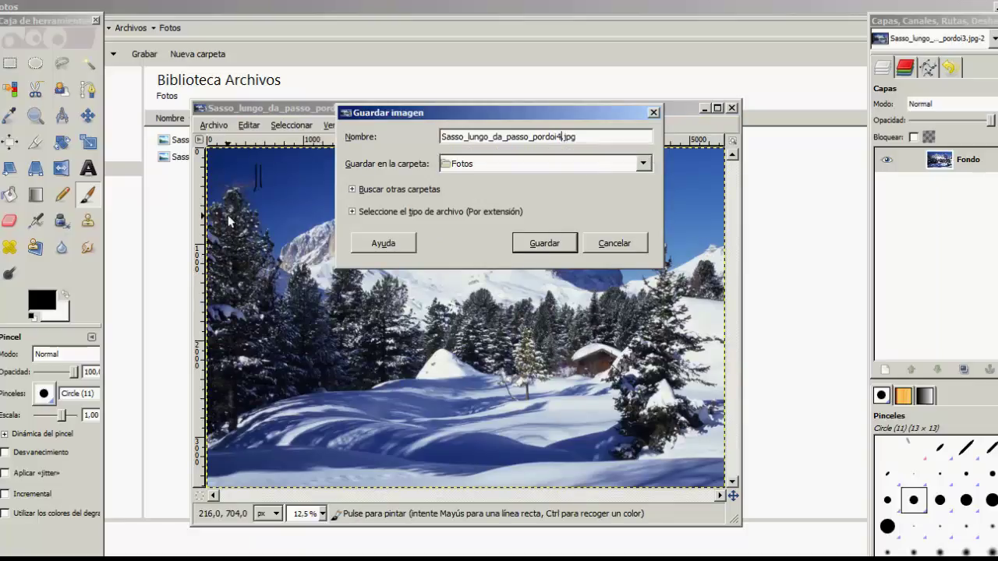
click(549, 243)
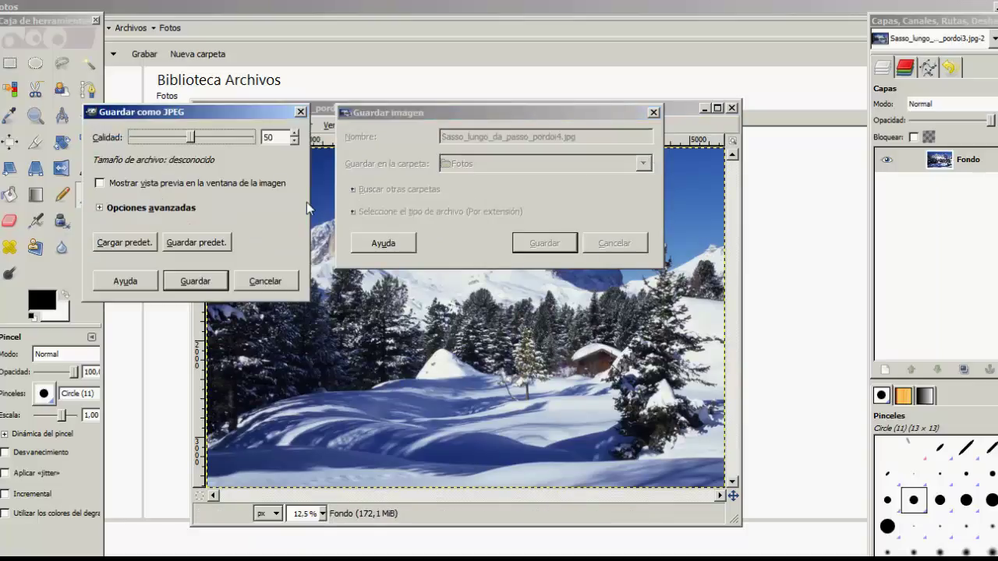
mouse_move(192, 139)
mouse_down()
mouse_move(136, 138)
mouse_move(152, 141)
mouse_up()
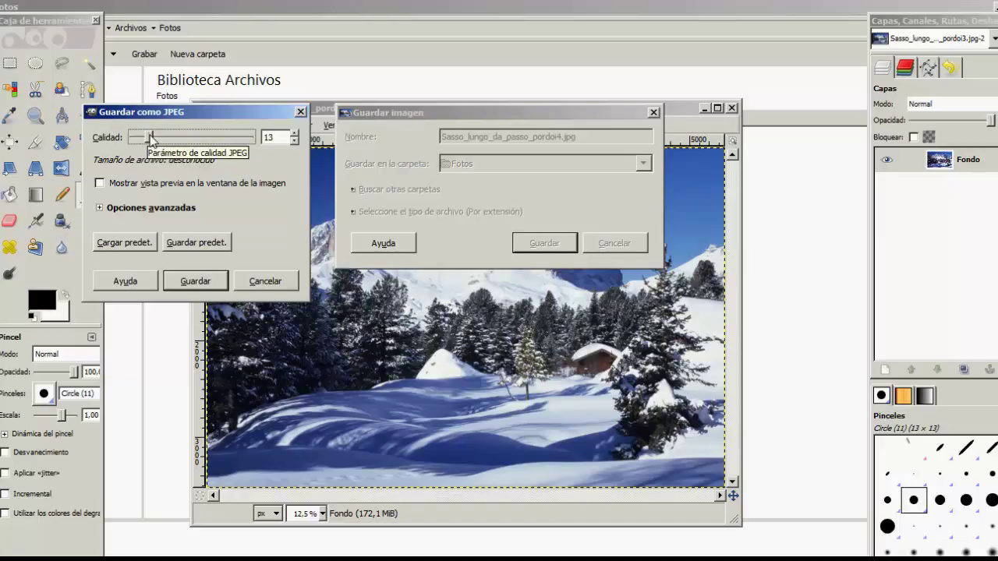
click(259, 281)
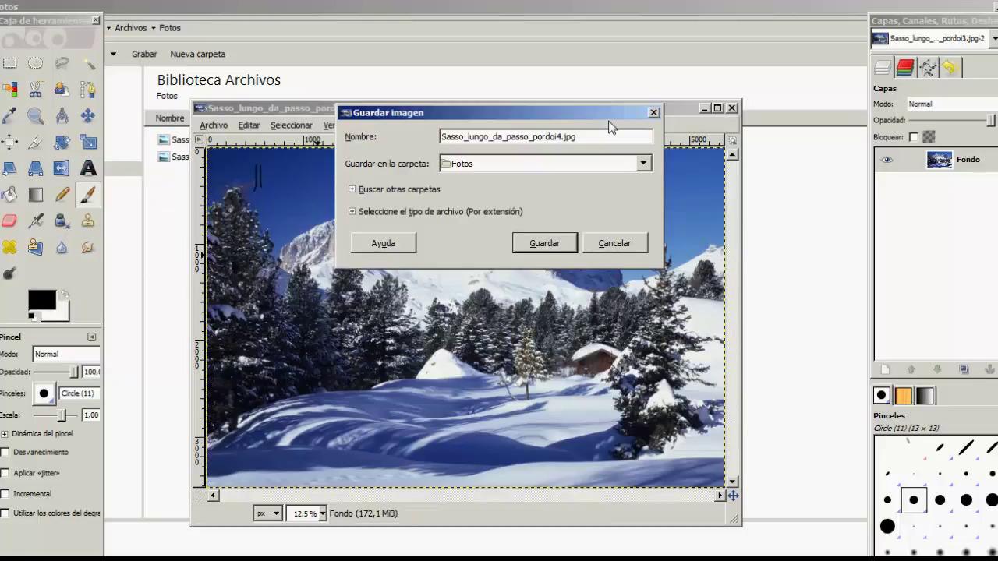